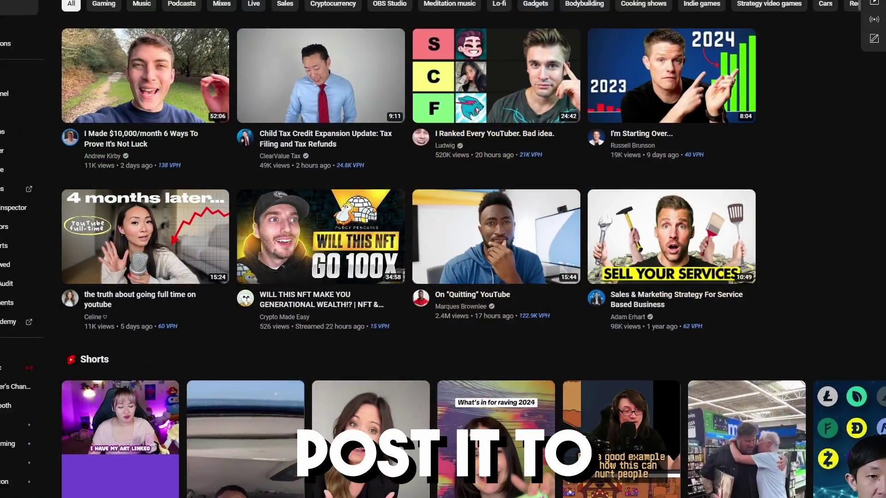
- Dismiss the Create menu on YouTube to show the recommended home feed
click(885, 8)
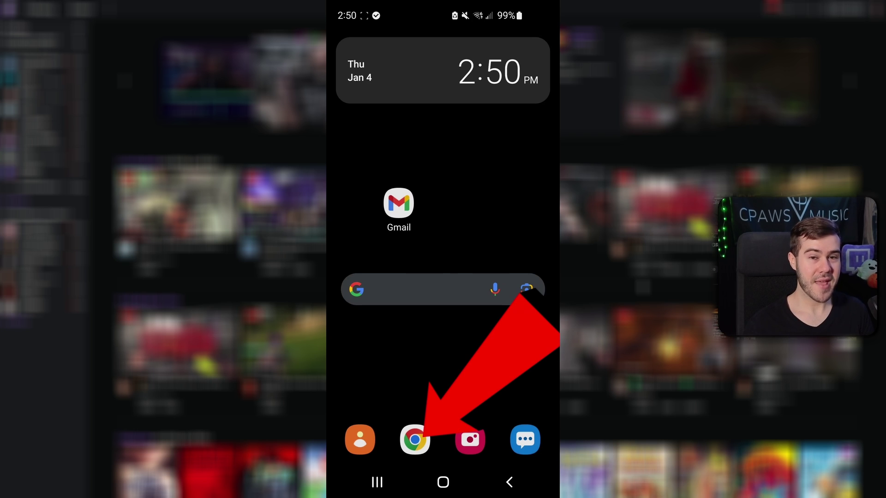
- Launch Chrome on the phone and switch Twitch to the Desktop site view
click(422, 437)
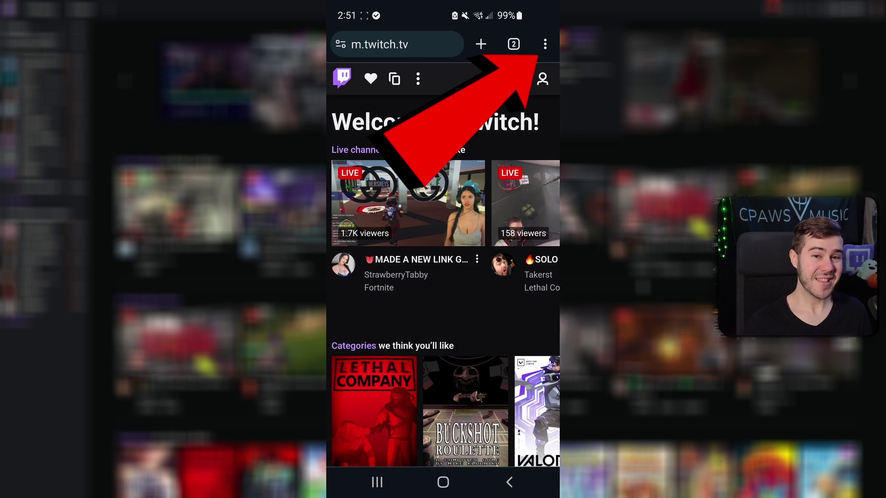
scroll(488, 251, down, 2)
scroll(488, 251, up, 2)
click(545, 44)
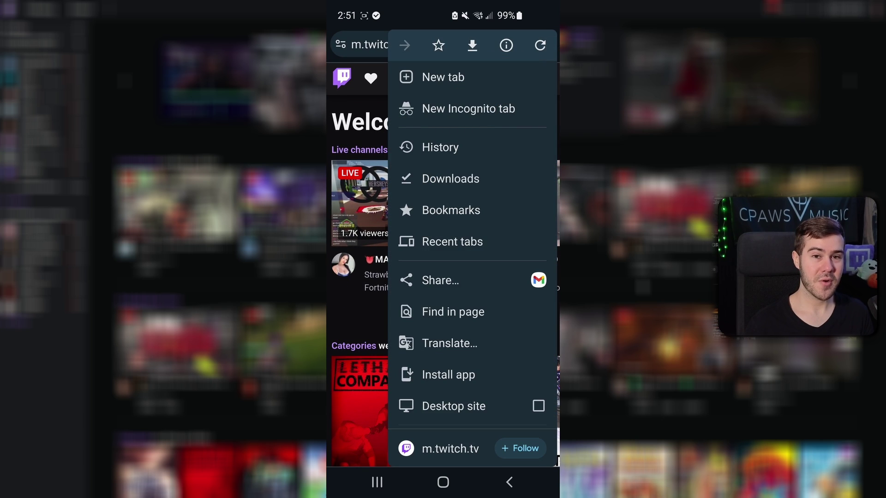
scroll(507, 336, down, 2)
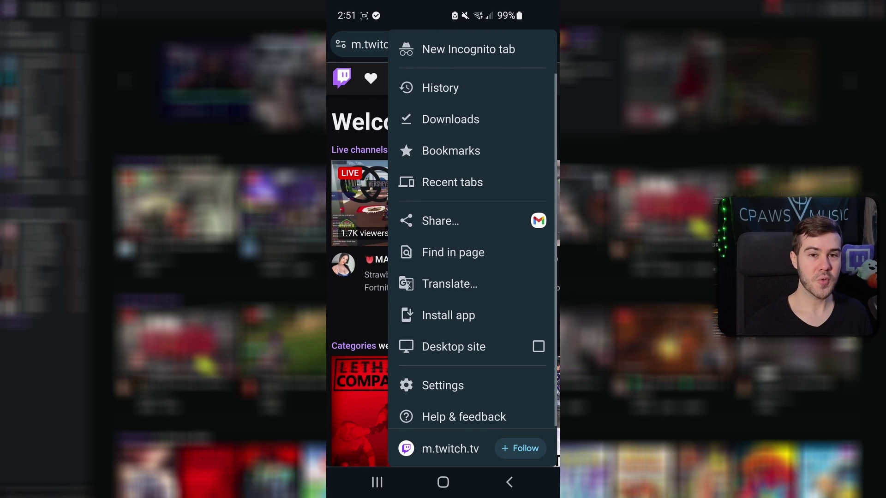
click(540, 344)
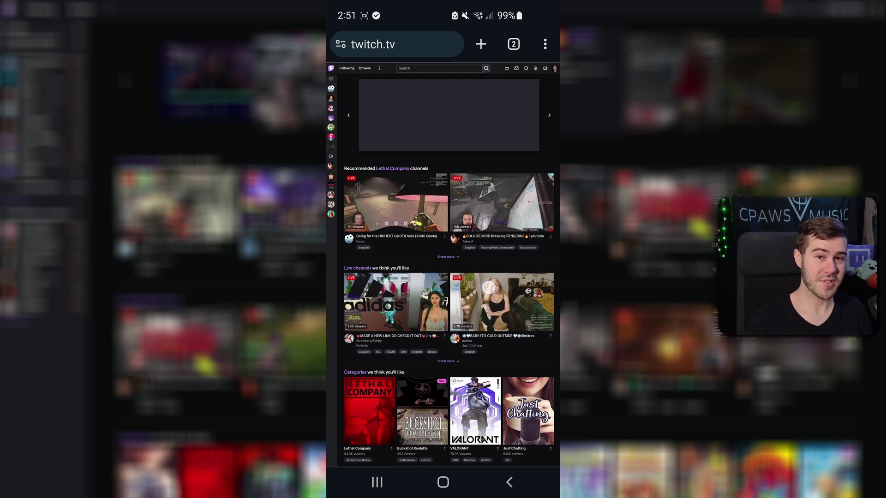
scroll(446, 334, down, 1)
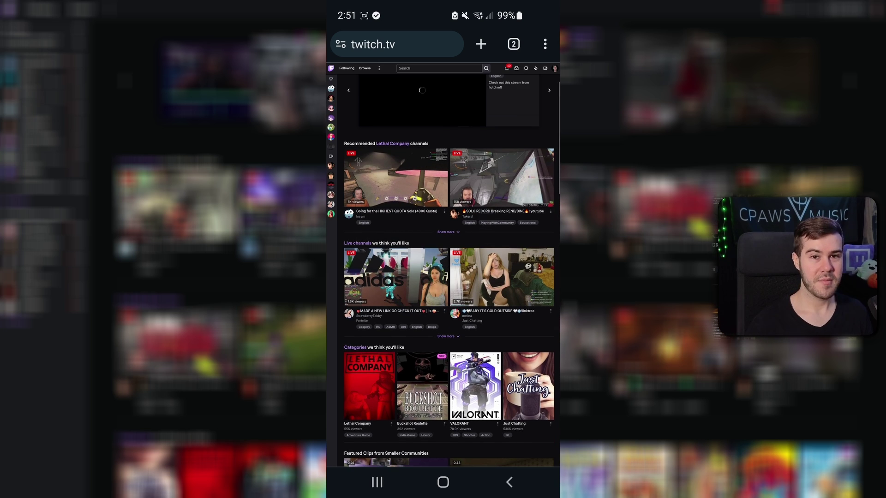
scroll(466, 362, down, 2)
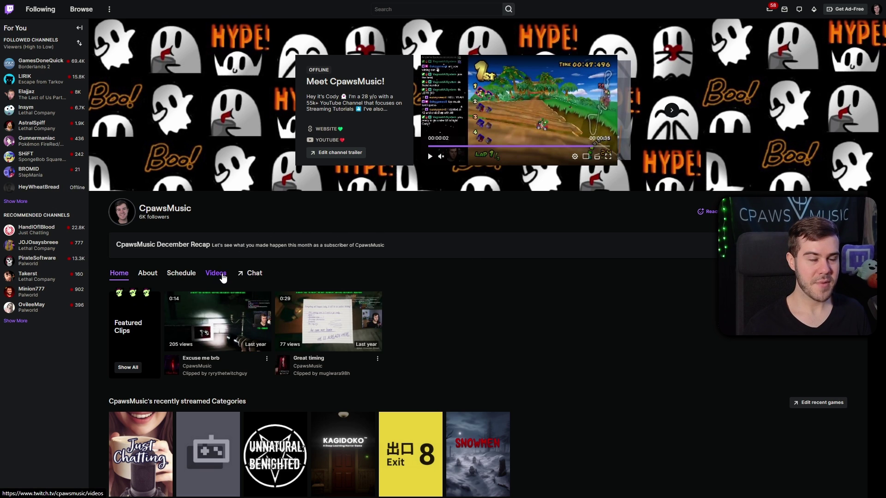
- Open the channel's Videos tab and look over recent broadcasts and highlights
click(220, 273)
scroll(277, 291, down, 4)
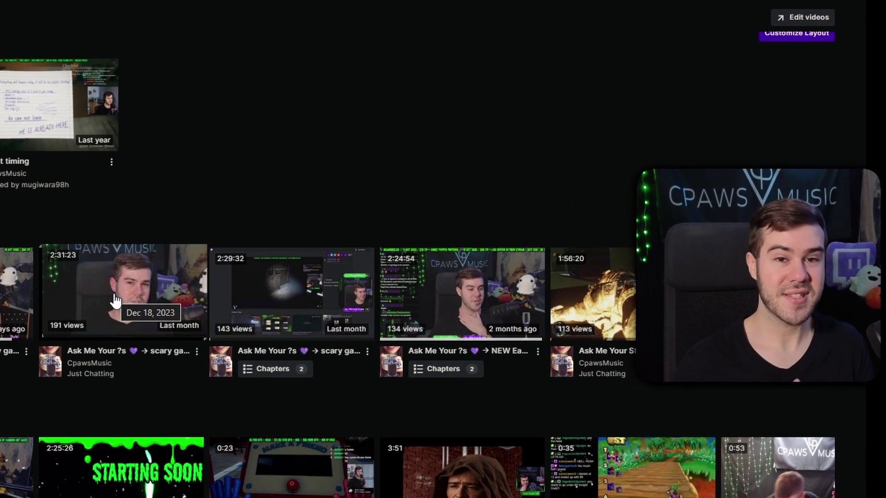
scroll(117, 303, up, 2)
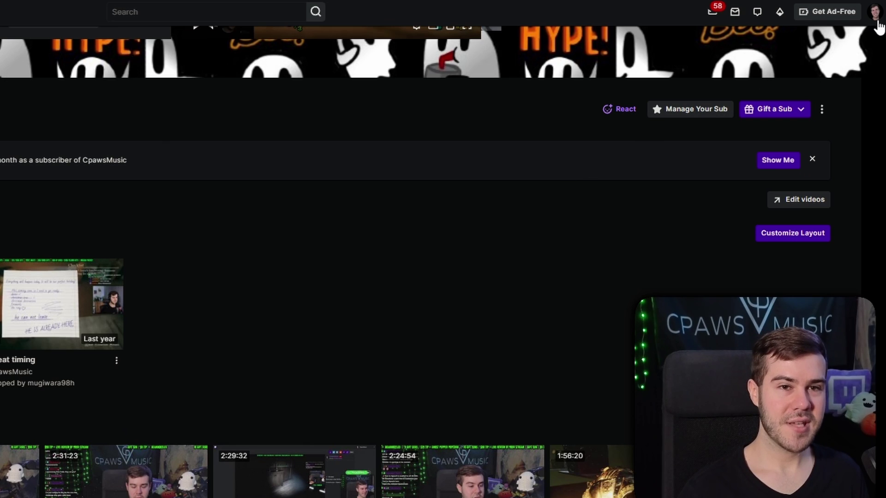
- In Creator Dashboard, confirm seven-day past broadcast storage in Stream settings, then open Video Producer
click(875, 13)
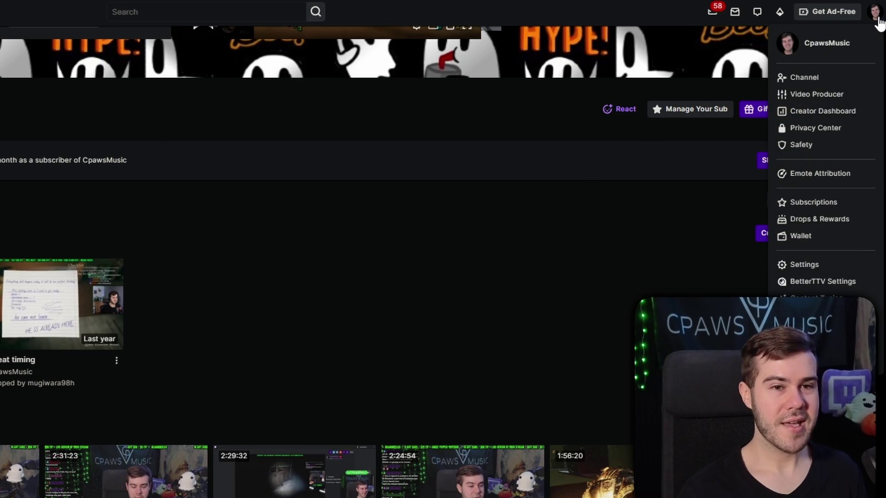
click(824, 111)
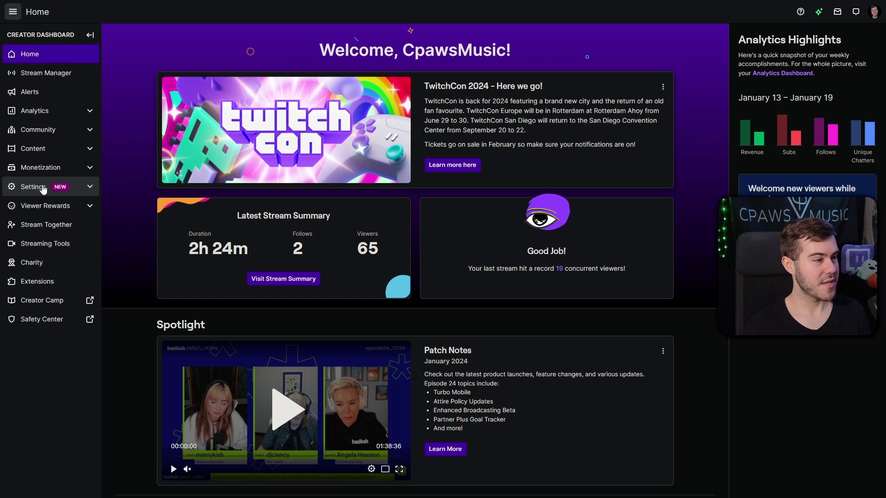
click(45, 207)
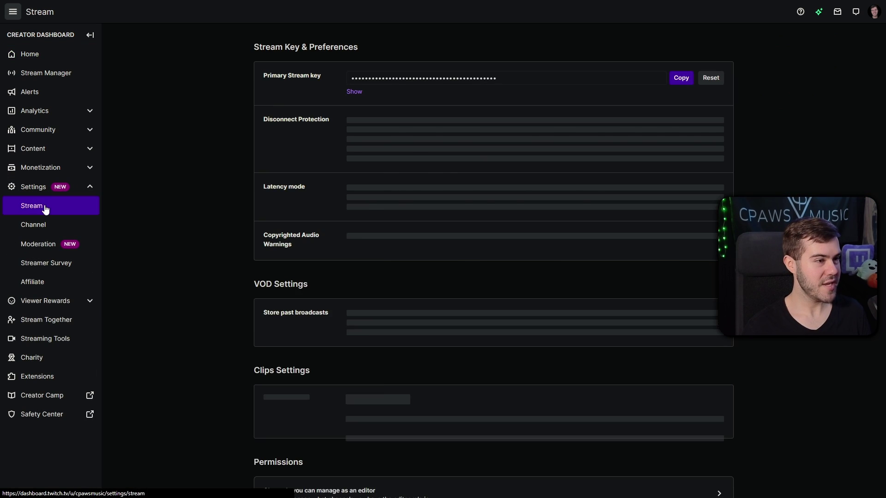
scroll(225, 187, down, 3)
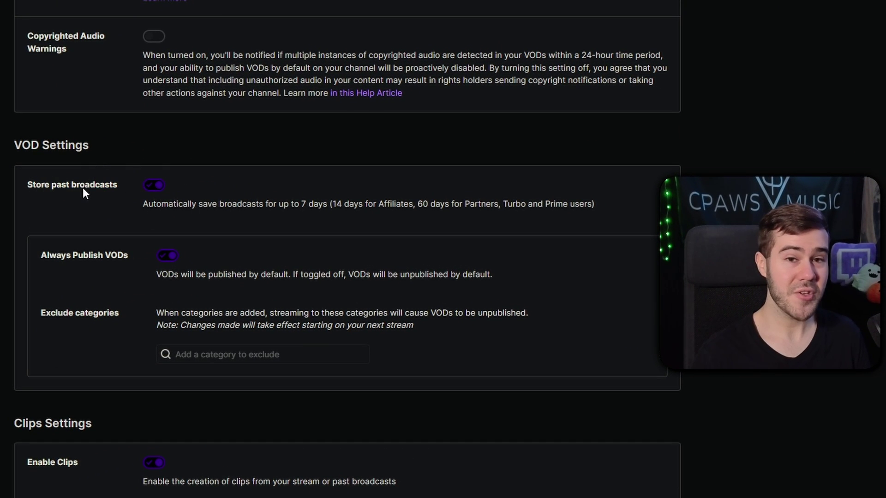
drag(143, 203, 304, 202)
click(325, 201)
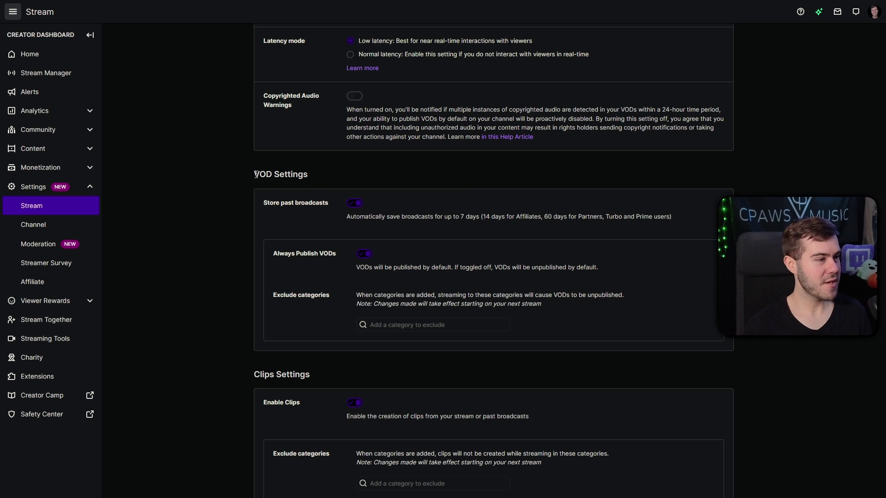
click(61, 154)
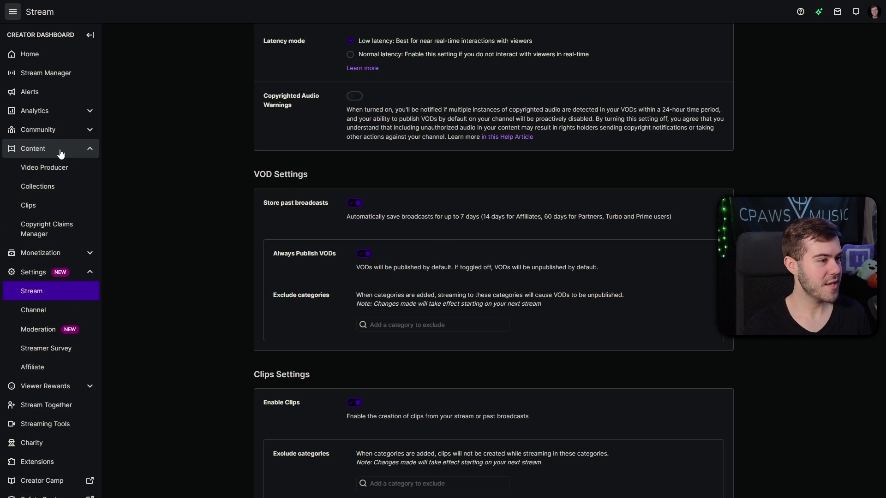
click(61, 169)
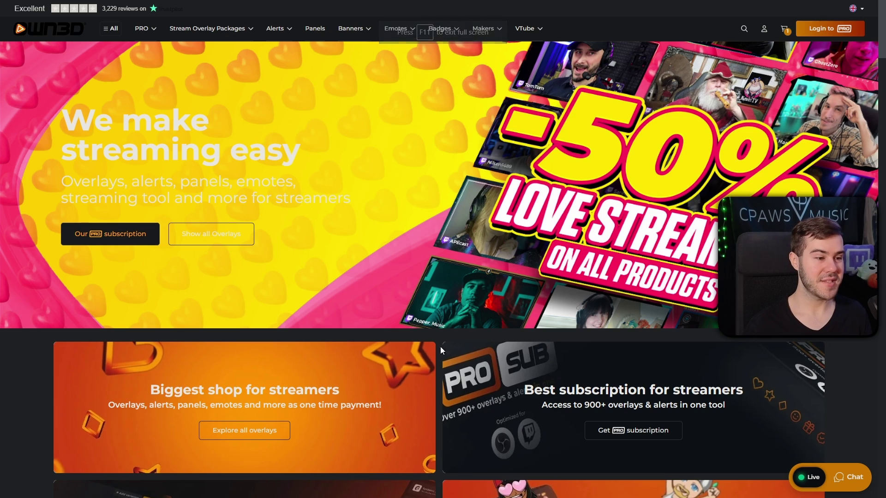
- Open OWN3D's Synthrunner overlay package page and play its preview video full screen
scroll(440, 347, down, 4)
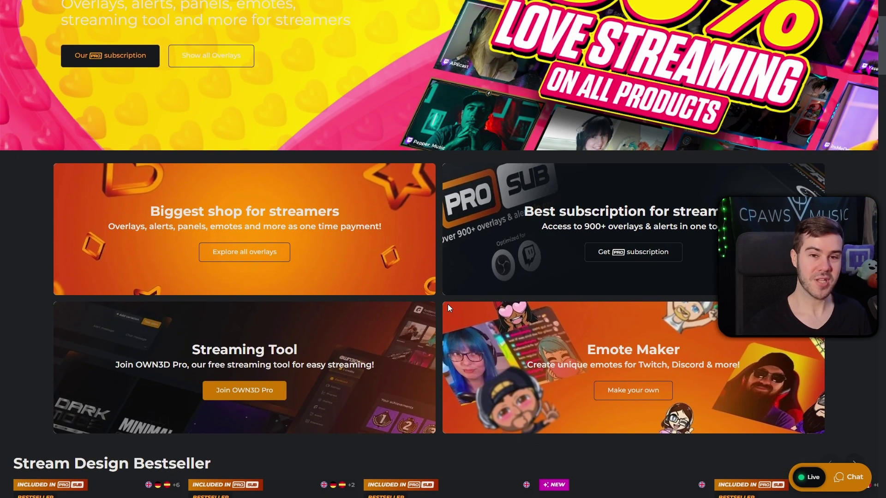
scroll(582, 298, up, 4)
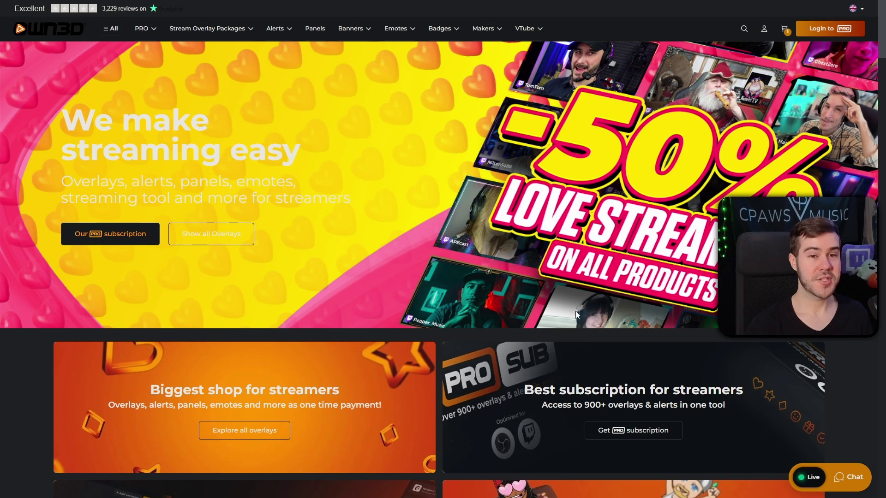
scroll(445, 274, down, 10)
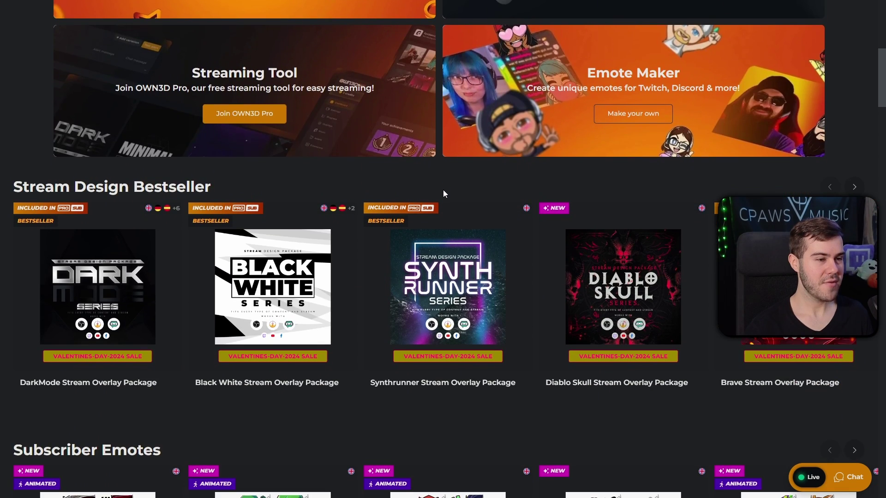
mouse_move(470, 291)
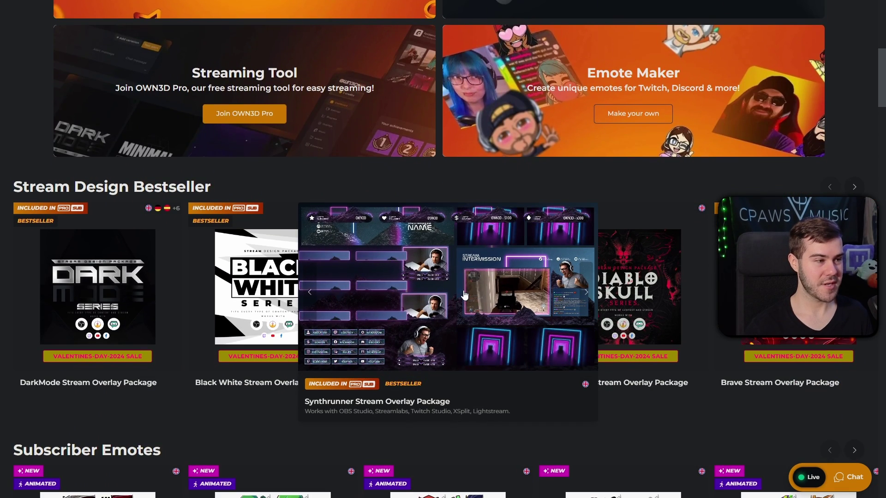
click(463, 293)
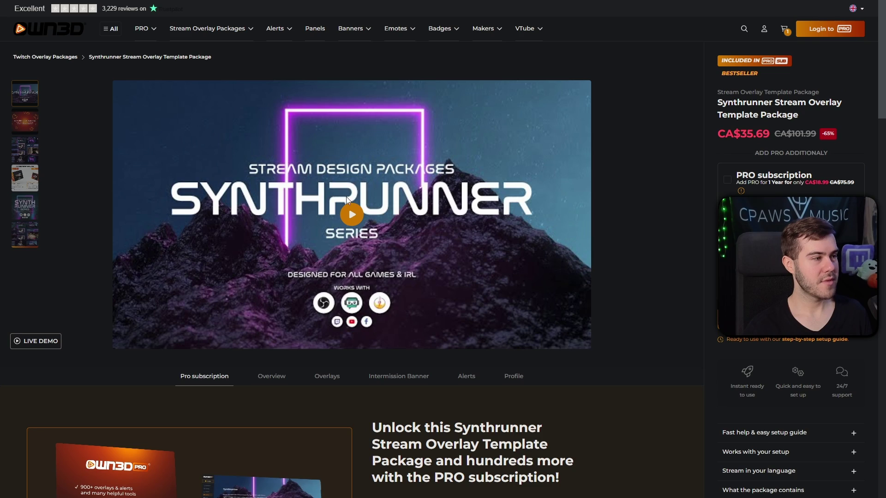
click(28, 170)
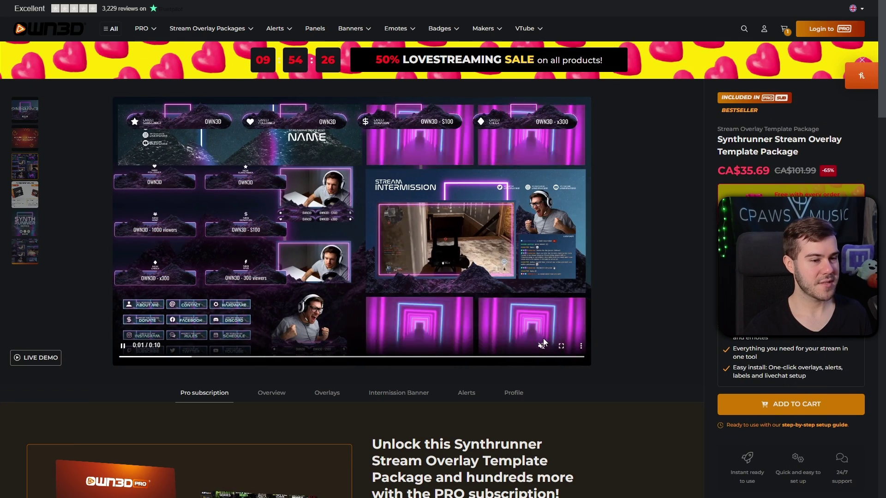
double_click(560, 345)
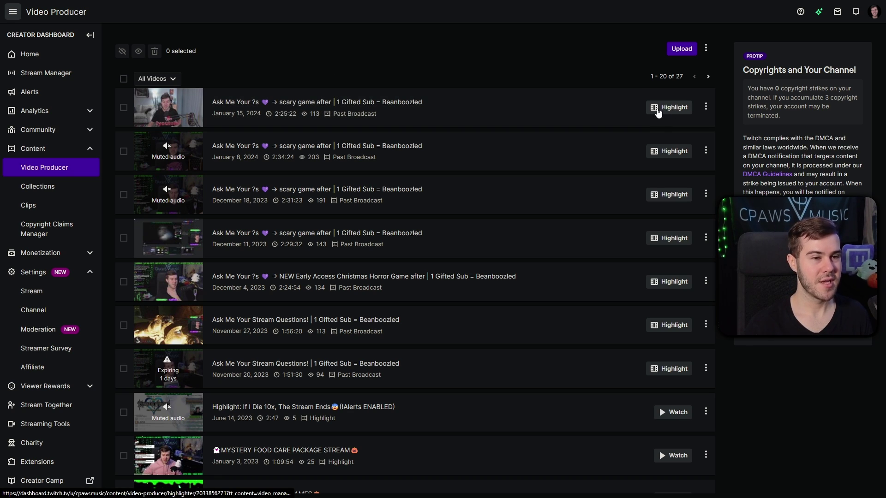
- Start a highlight from the January 15, 2024 past broadcast
click(674, 108)
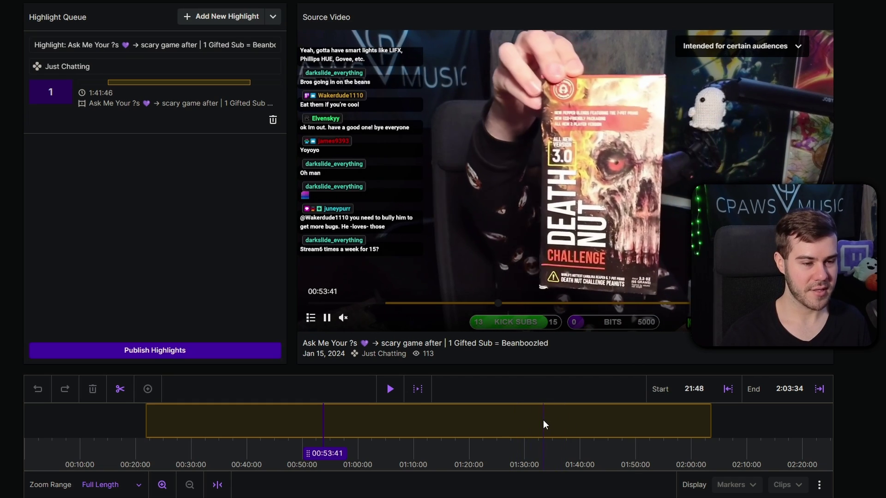
- Scrub the timeline from about 01:00 to 01:48 to find the horror gameplay near 01:45:59
click(544, 420)
click(633, 419)
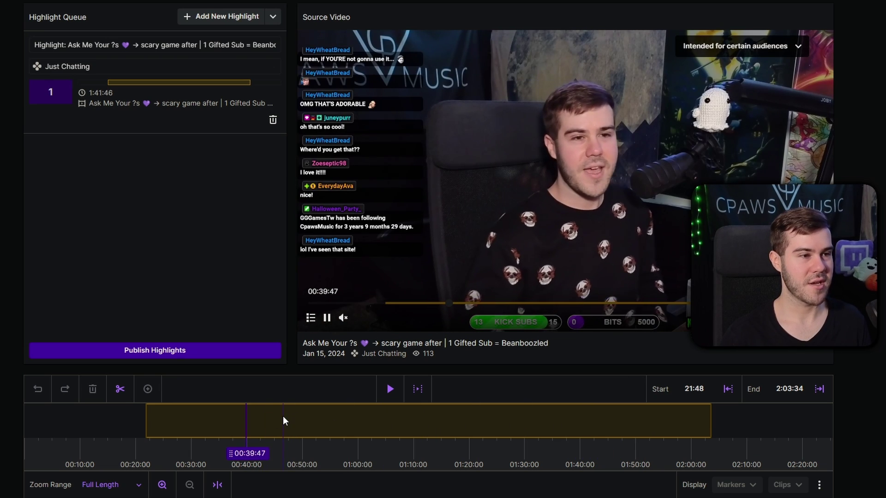
click(359, 420)
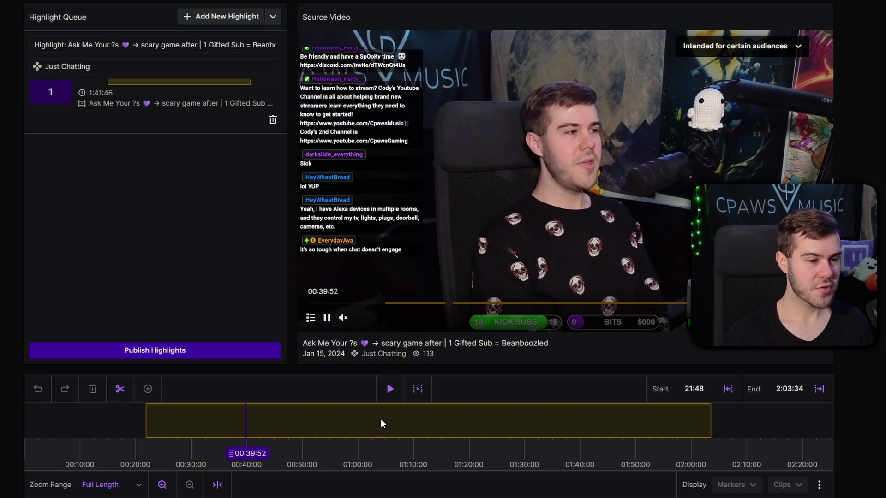
click(419, 419)
click(475, 419)
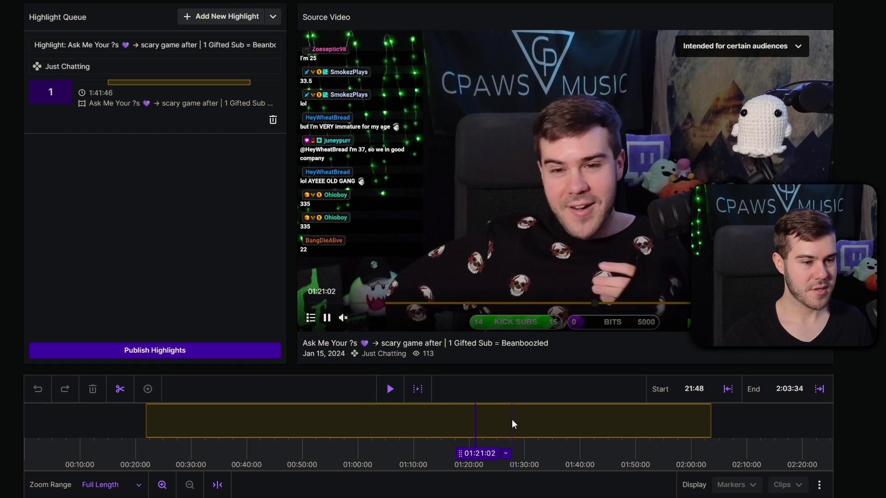
click(511, 420)
click(535, 420)
click(569, 419)
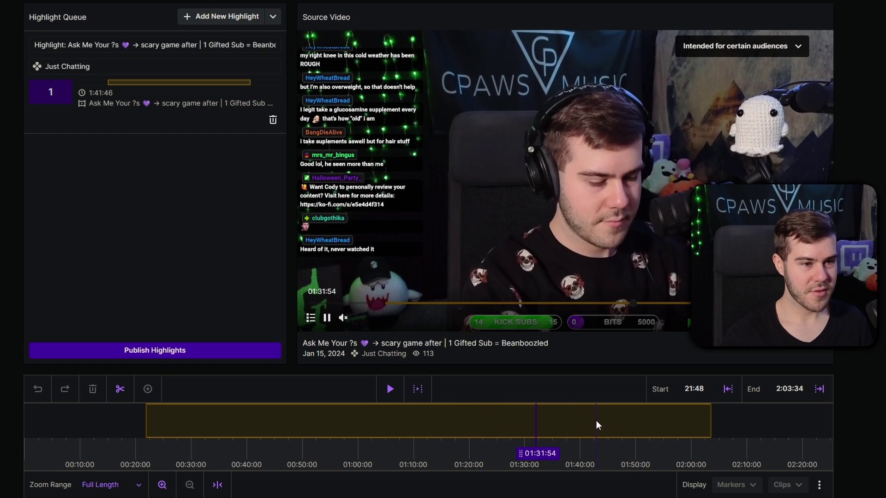
click(597, 420)
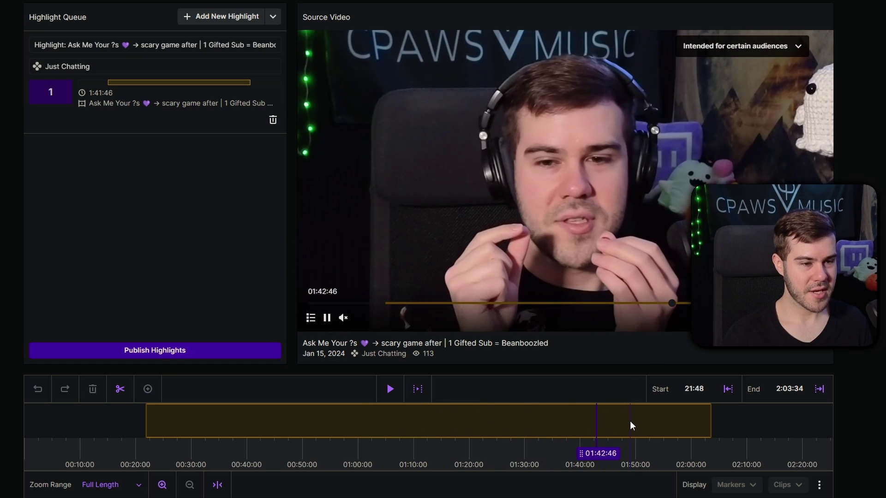
click(630, 420)
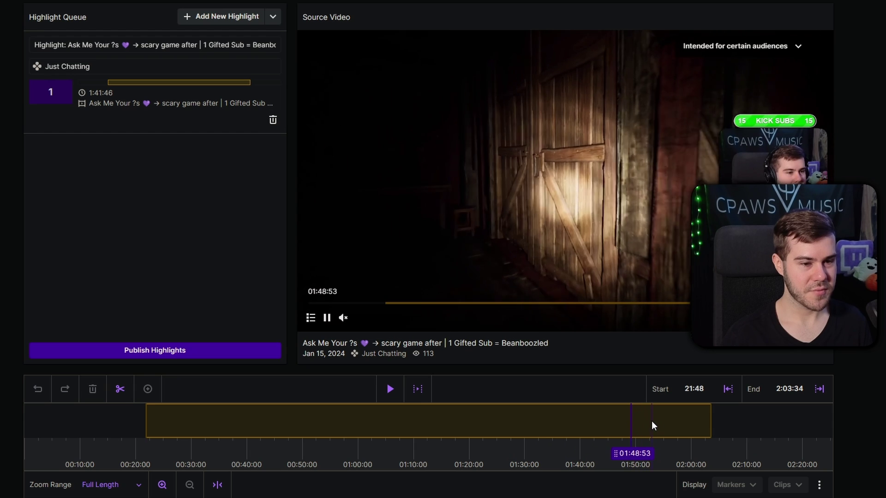
click(651, 421)
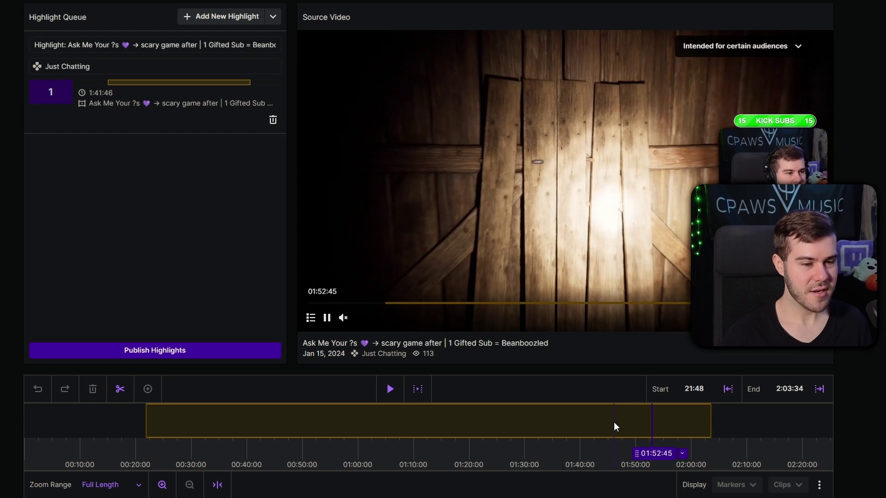
click(613, 422)
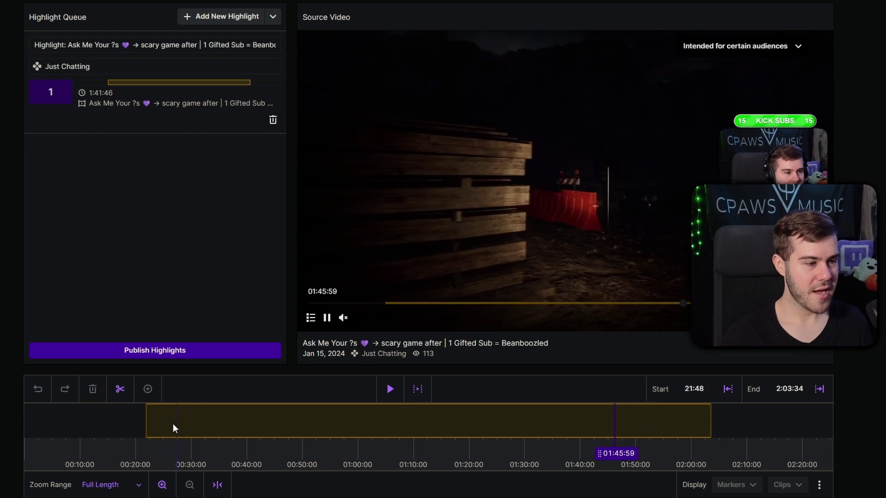
- Drag the highlight's start to 1:39:33 at The Descent's title screen, zooming to 30 minutes
drag(146, 422, 571, 422)
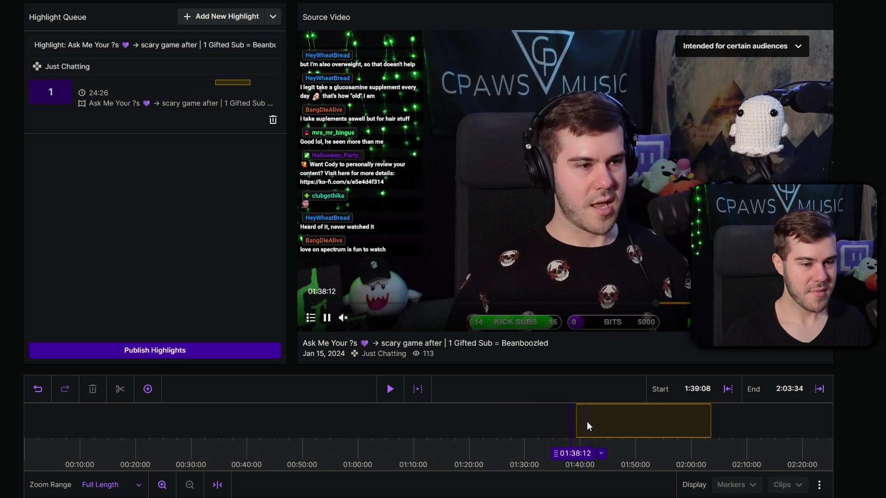
click(586, 421)
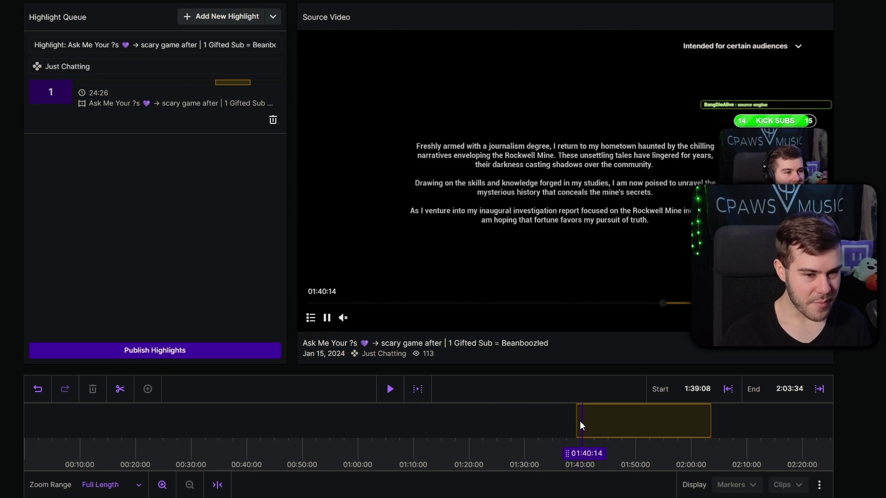
click(580, 420)
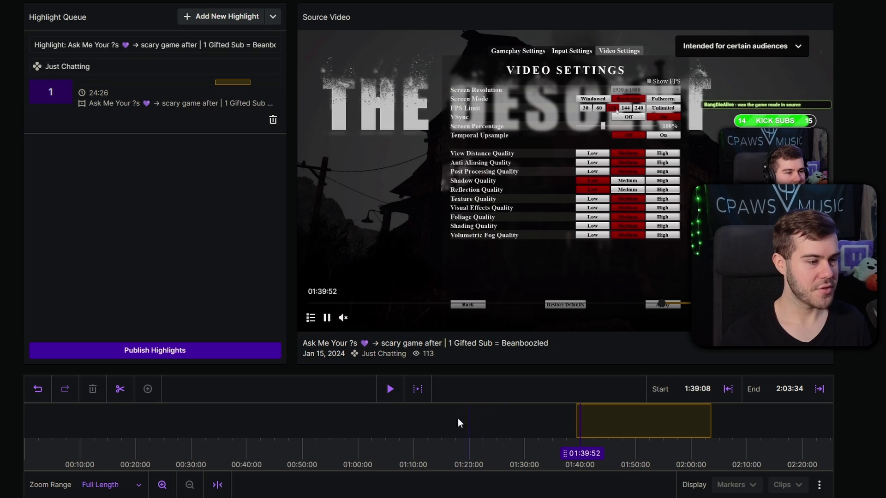
click(162, 485)
click(162, 484)
click(162, 485)
drag(383, 426, 418, 423)
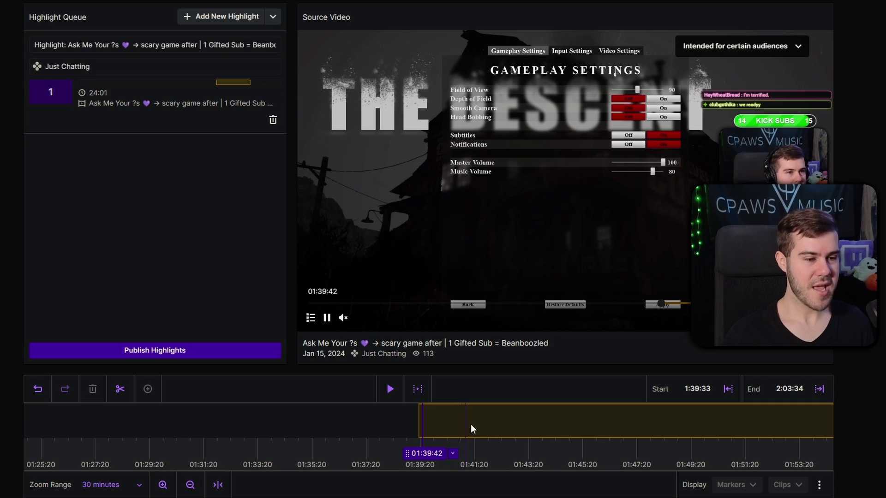
- Find the game's pause at 01:42:04 and split the highlight there
click(511, 424)
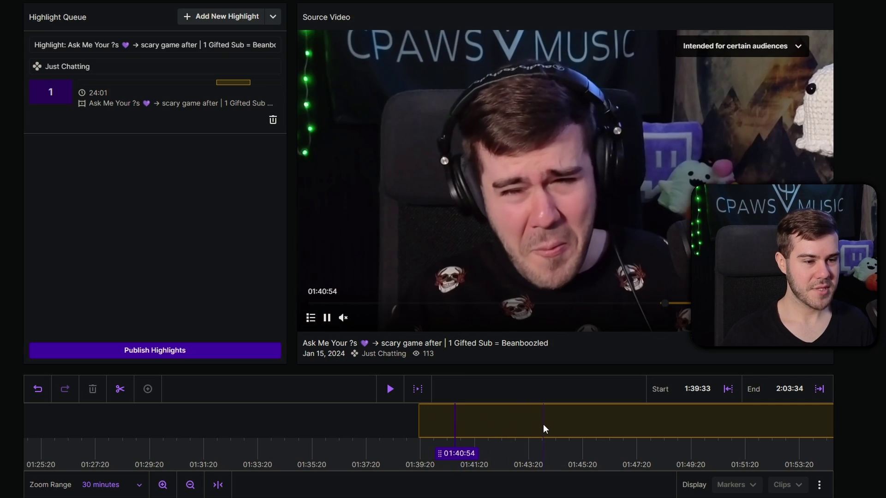
click(505, 424)
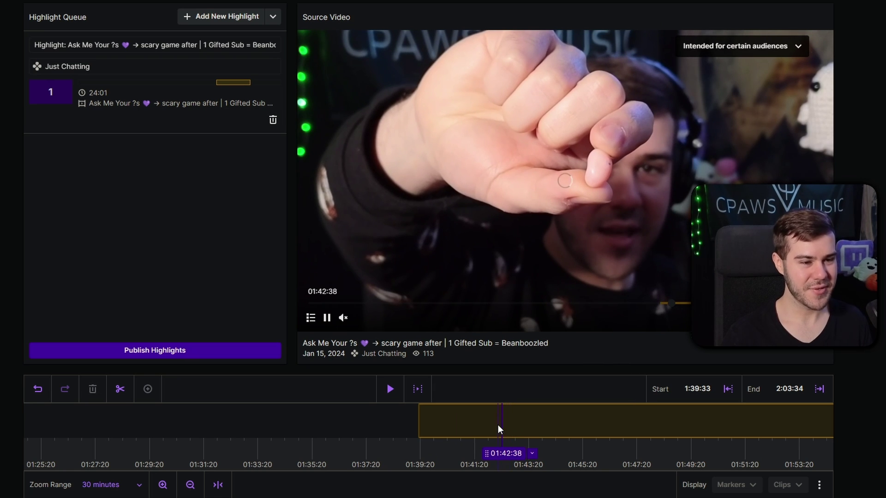
click(497, 425)
click(491, 424)
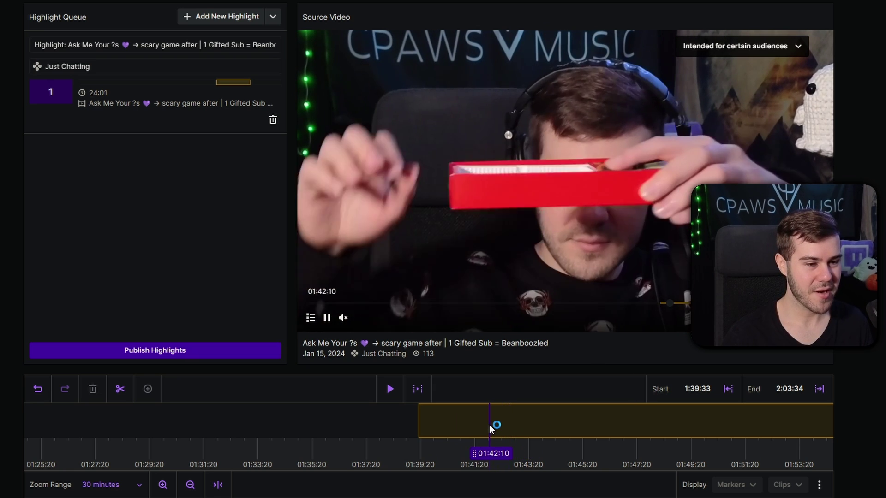
click(484, 425)
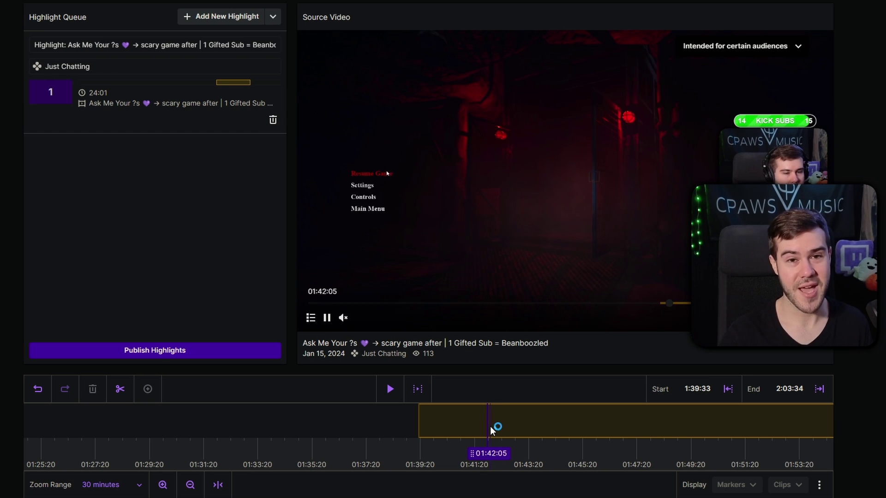
click(490, 427)
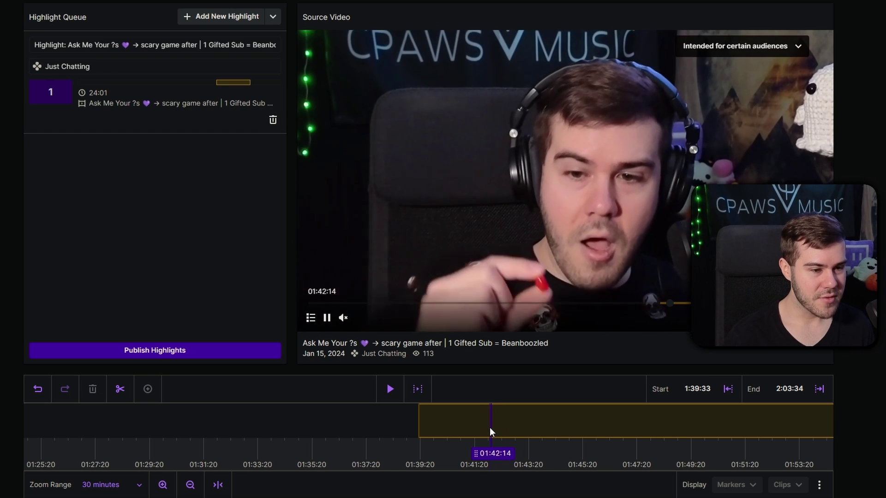
click(488, 427)
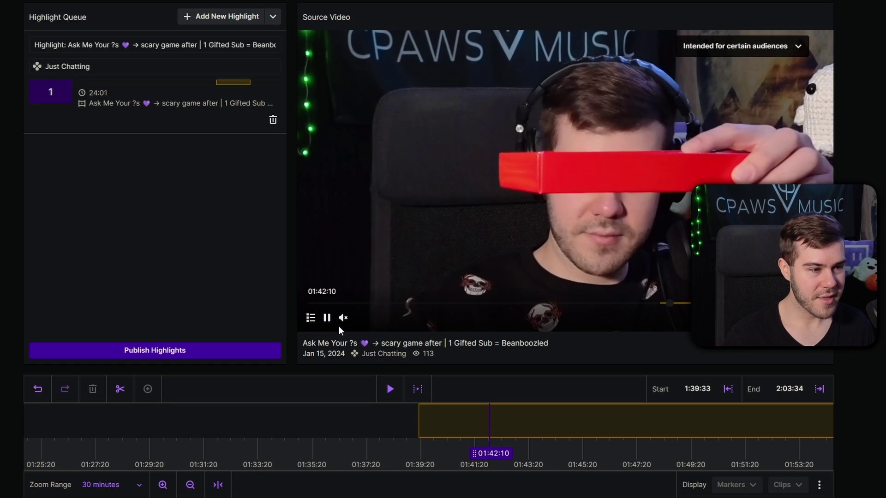
click(327, 318)
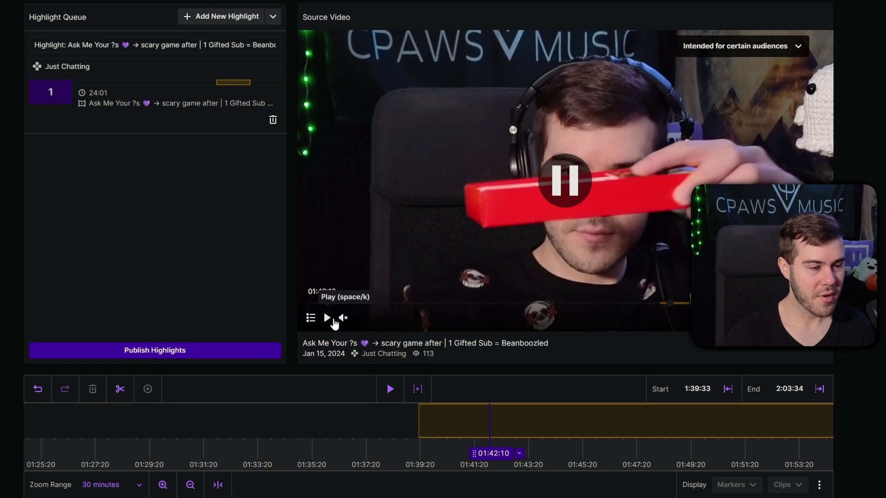
click(486, 422)
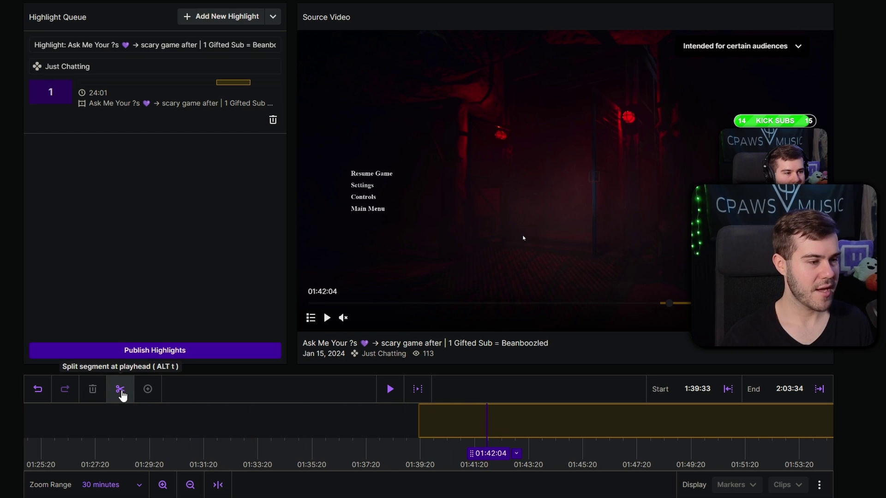
click(120, 390)
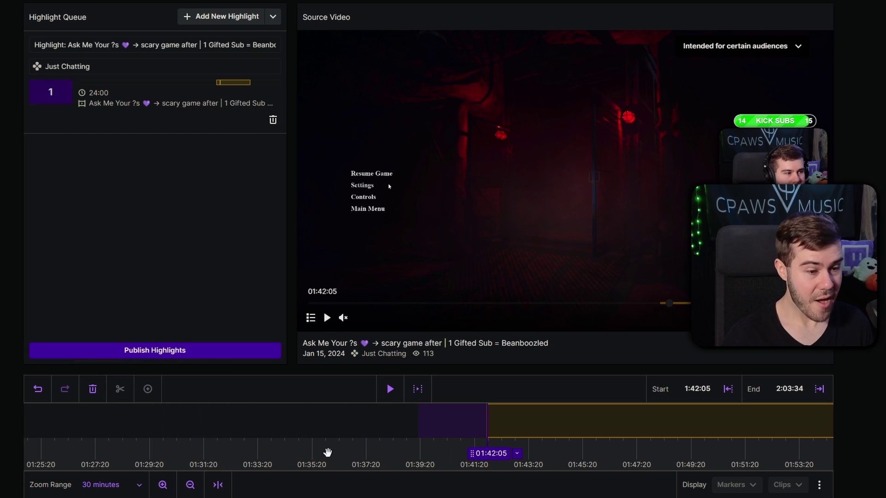
- Trim the second part to start at 1:43:21, dropping the webcam chat break
click(459, 429)
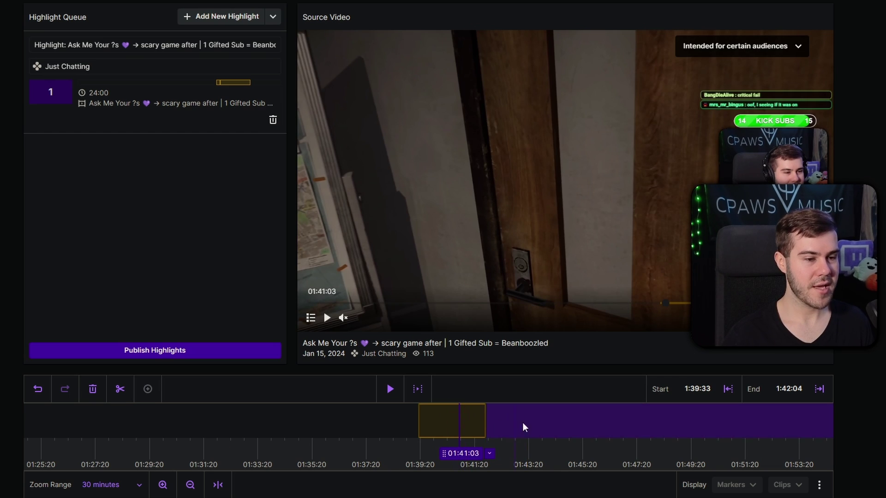
click(559, 421)
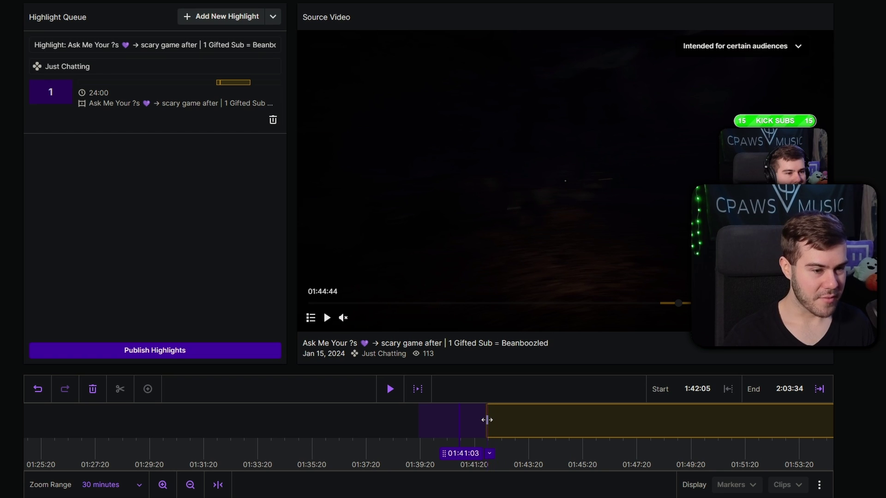
drag(486, 420, 508, 425)
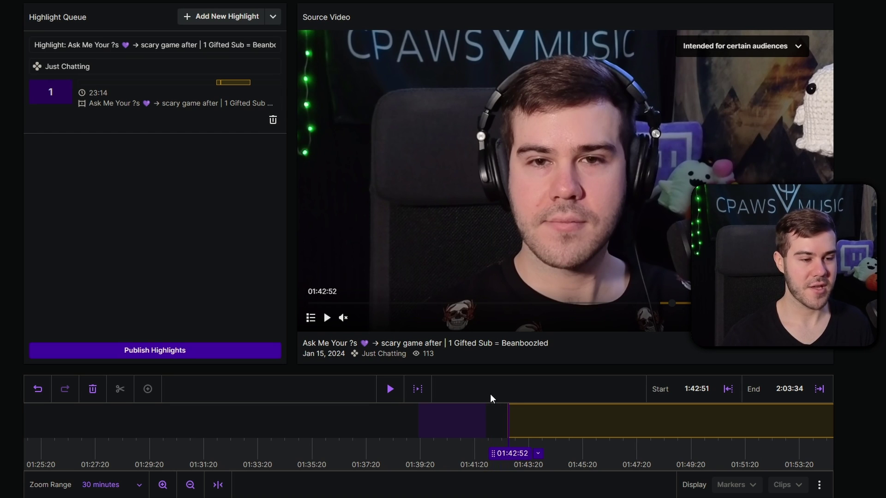
click(457, 413)
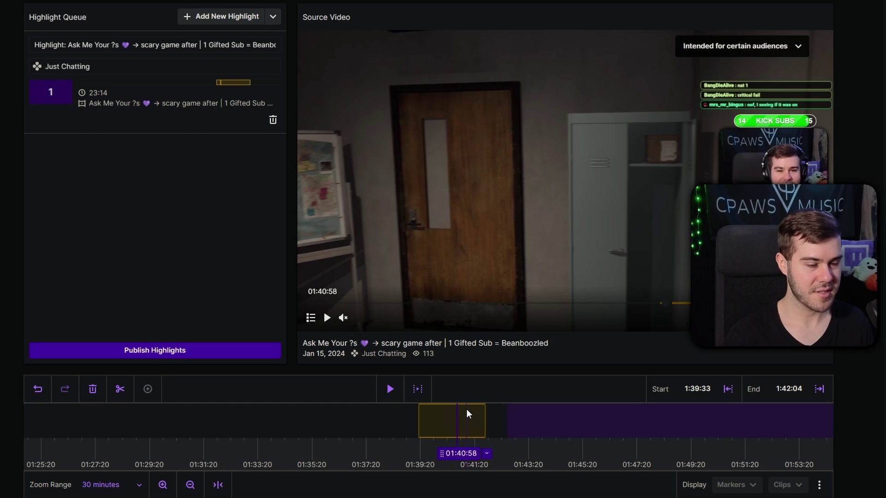
click(539, 425)
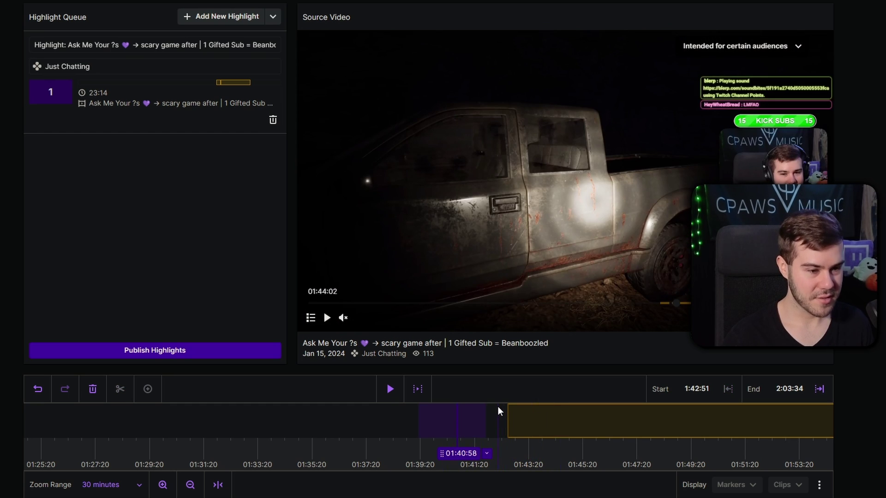
click(502, 416)
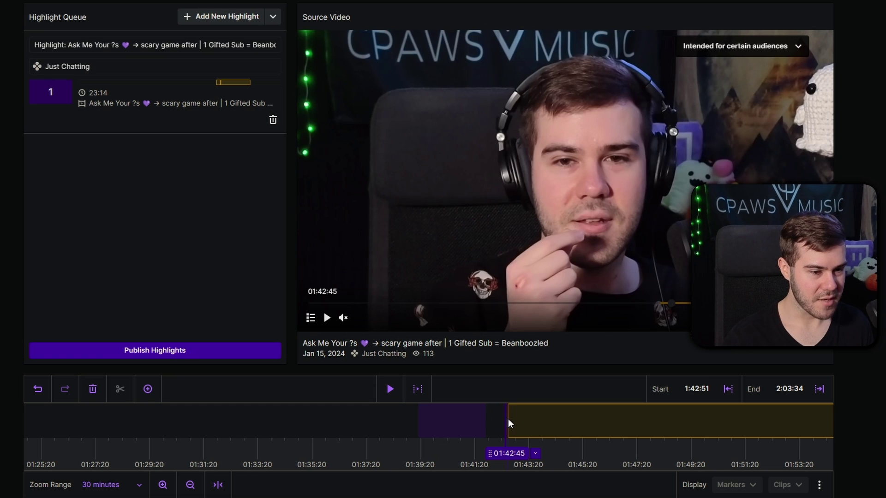
drag(510, 419, 515, 420)
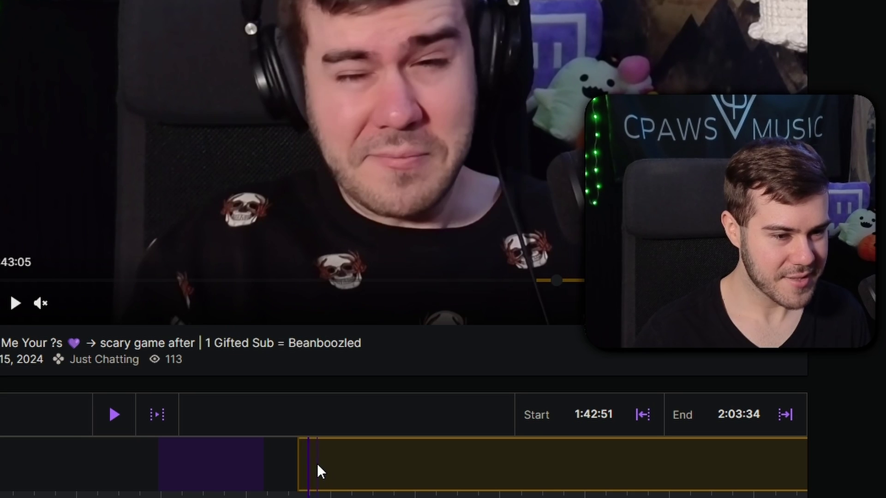
click(319, 466)
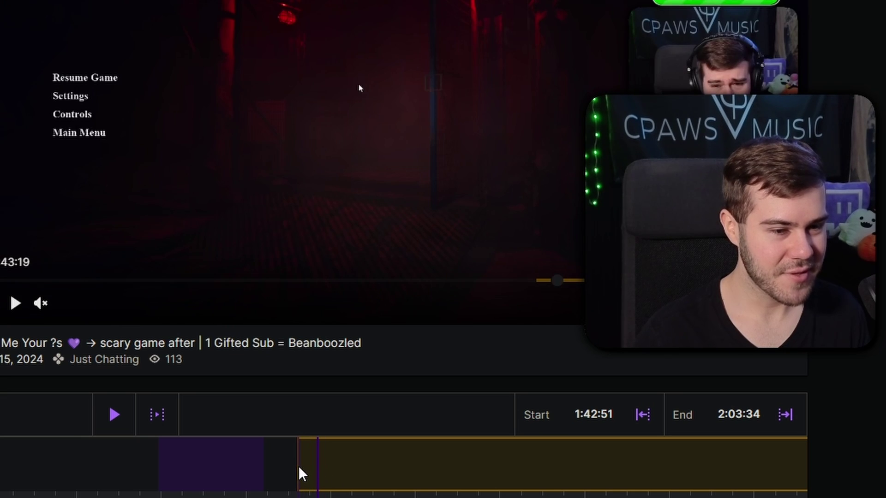
drag(296, 466, 321, 474)
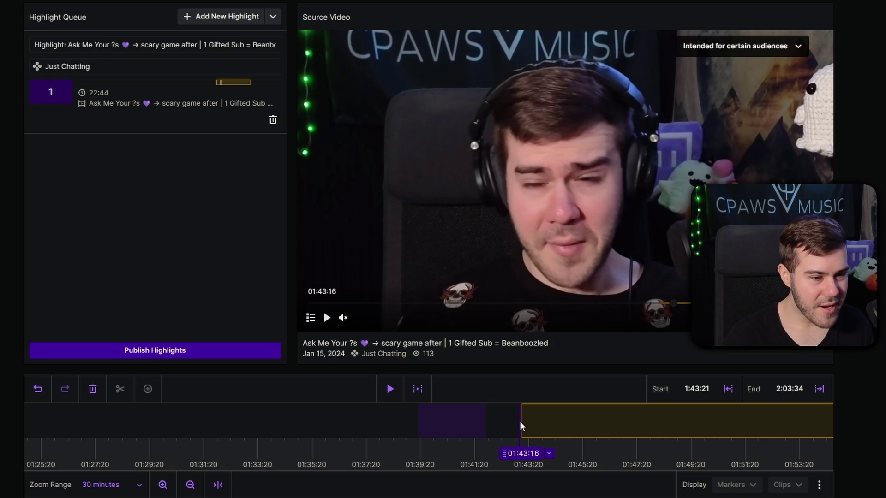
click(522, 423)
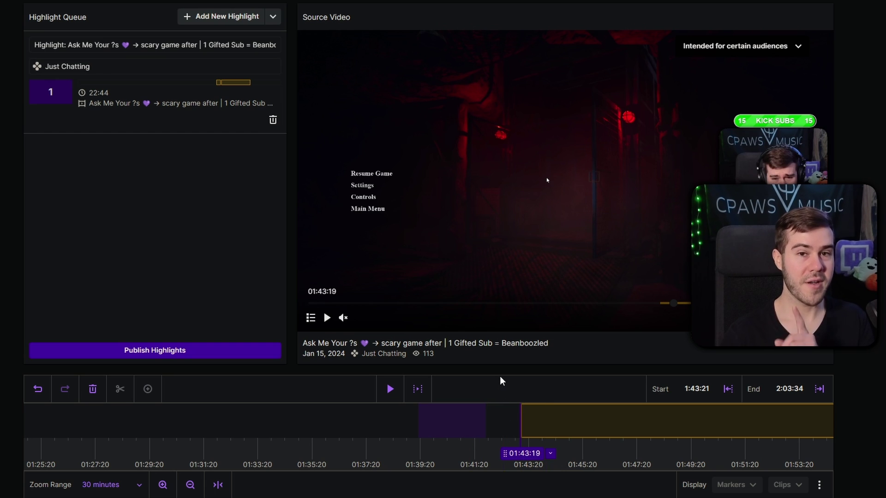
click(678, 303)
- With a 1-hour zoom range, drag the highlight's end out to 2:10:22 (29:32 total)
drag(661, 433, 775, 426)
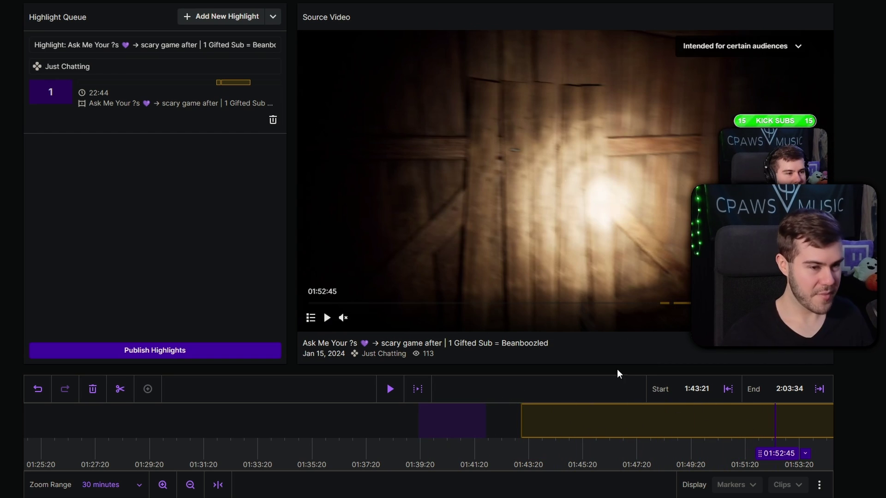
click(190, 484)
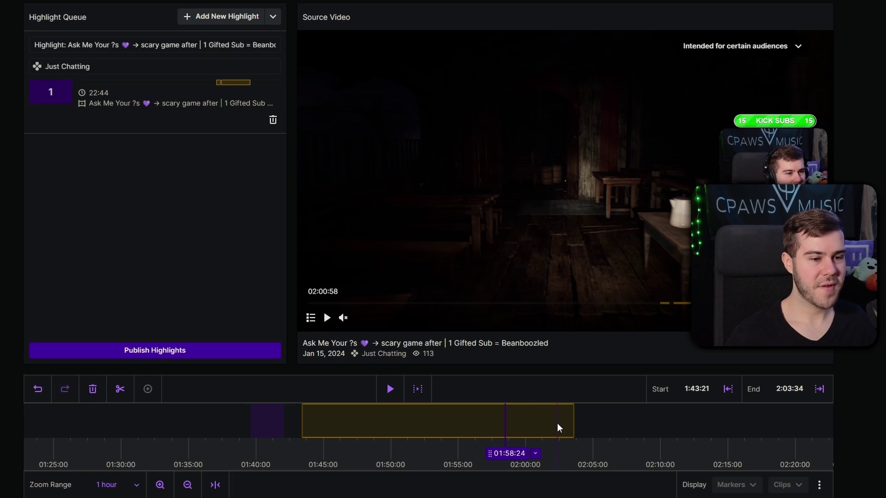
click(557, 422)
click(603, 425)
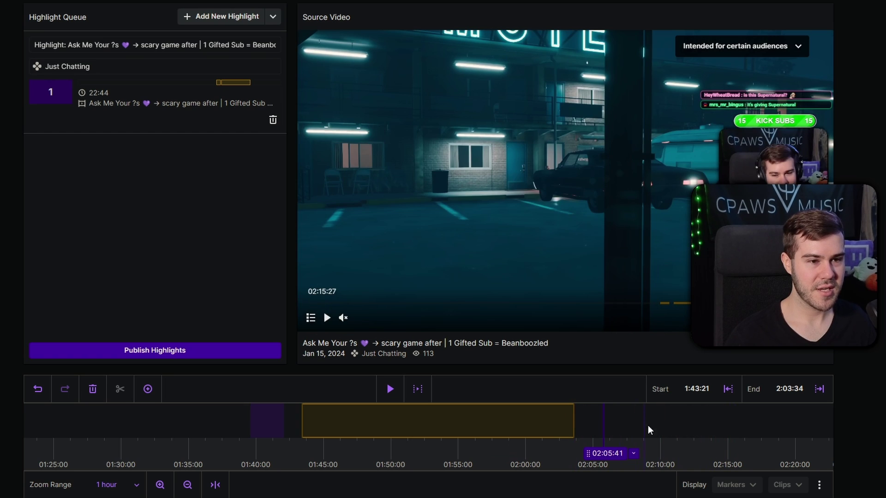
drag(573, 421, 648, 422)
click(698, 419)
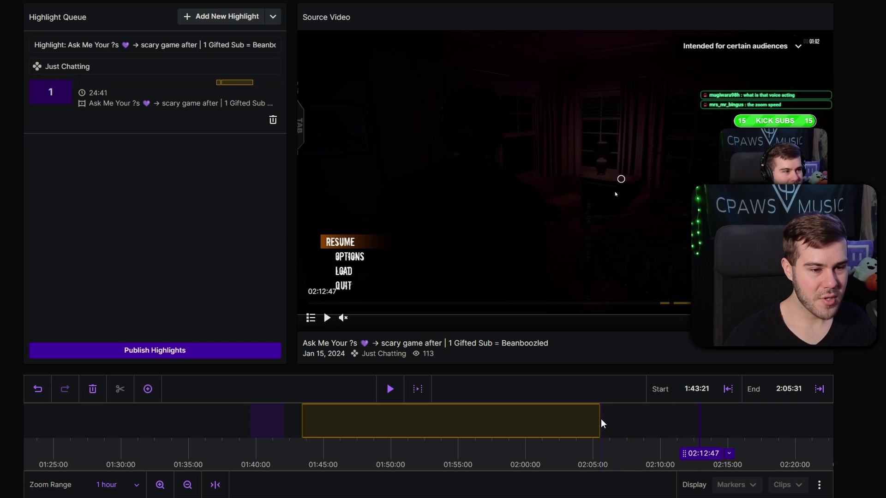
drag(601, 420, 657, 425)
click(187, 485)
click(161, 485)
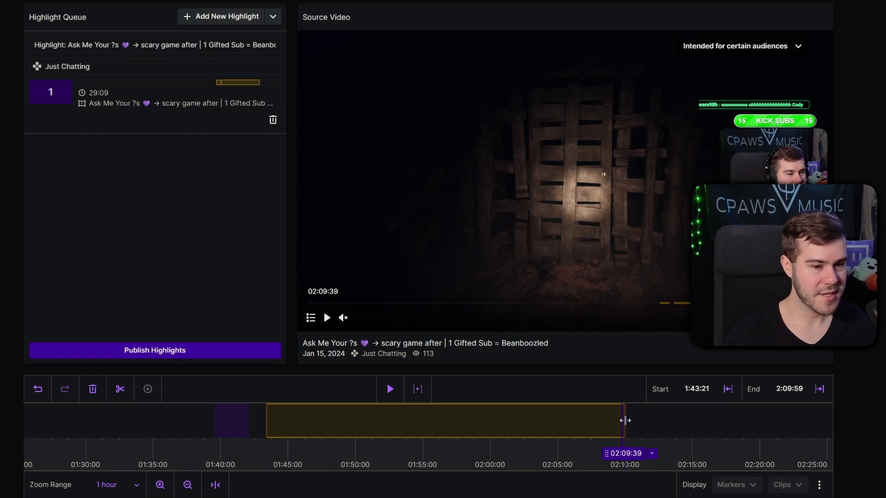
drag(626, 422, 629, 422)
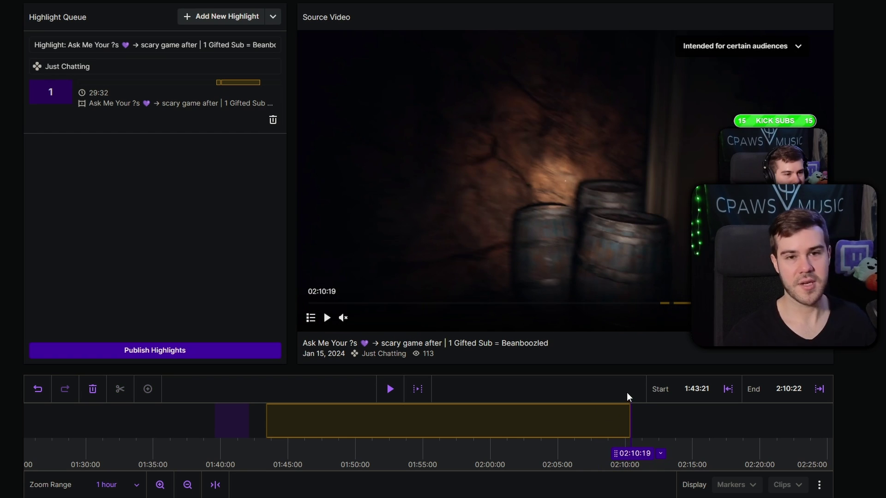
- Retitle the highlight 'The Descent GAMEPLAY' and switch its category from Just Chatting to The Descent
triple_click(117, 41)
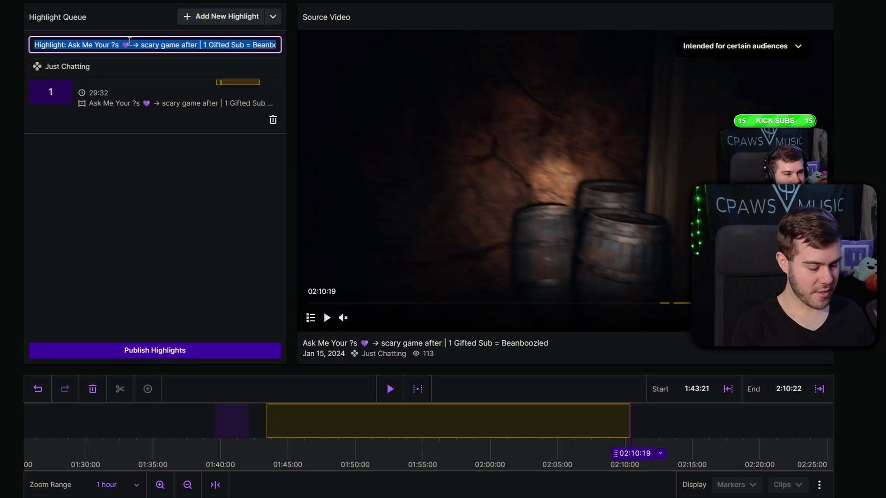
text(The Desc)
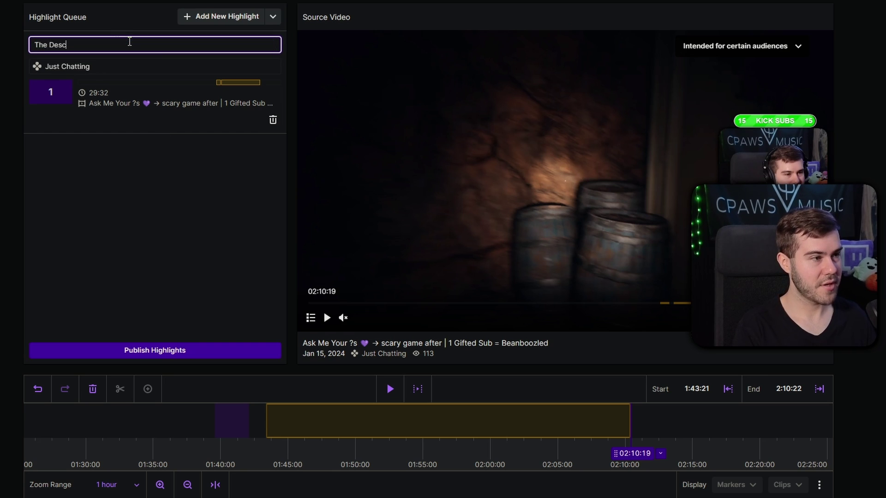
text(ent GAMEPLAY)
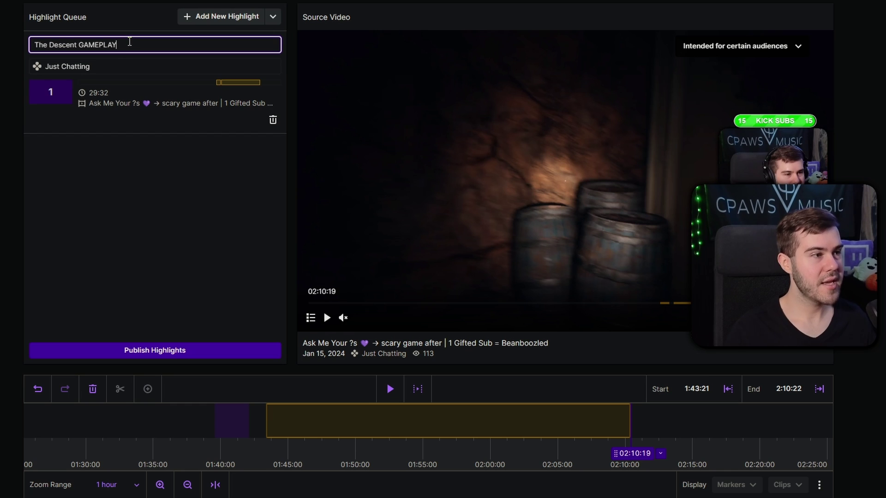
click(119, 65)
text(The Desc)
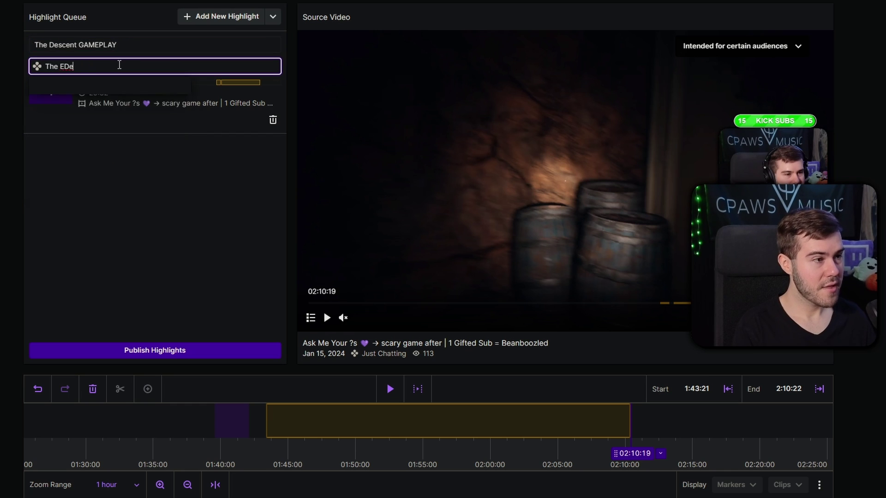
text(ent)
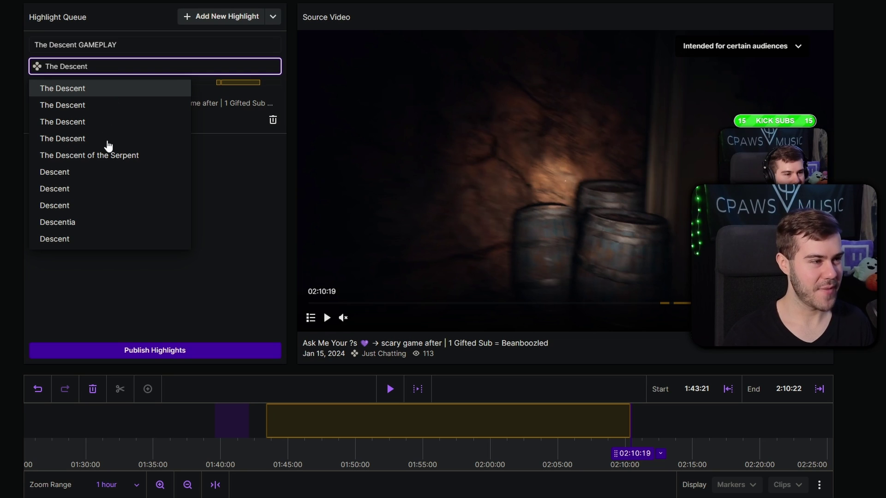
click(99, 93)
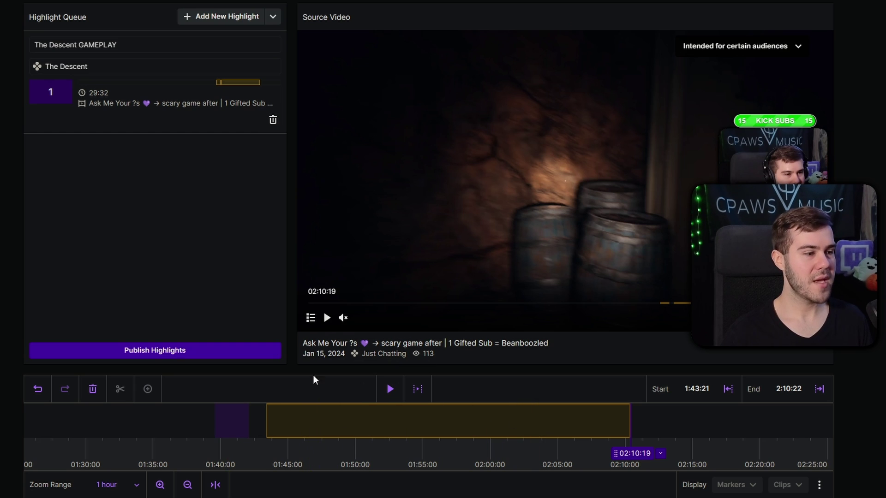
- Publish the trimmed highlight and save its details in Video Producer
click(156, 351)
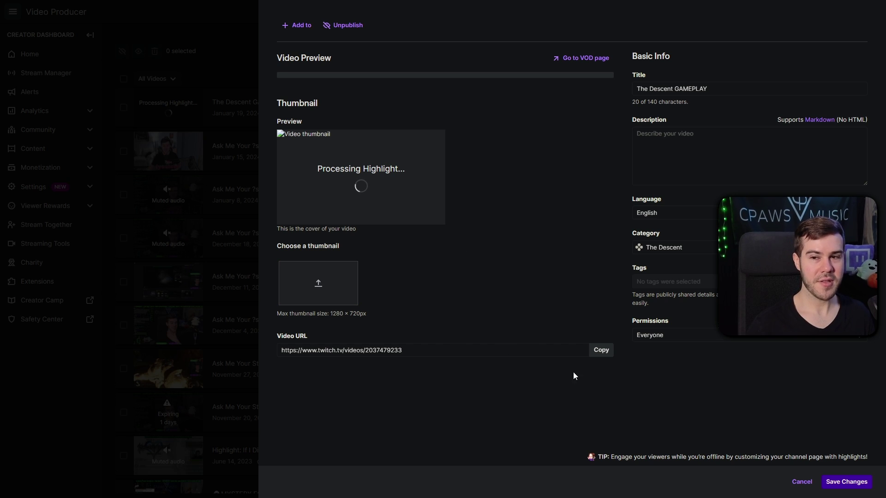
click(848, 483)
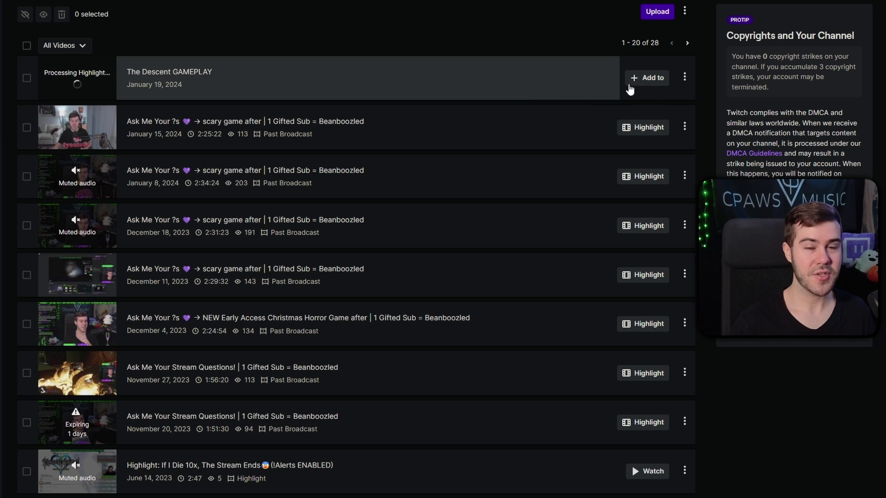
click(682, 80)
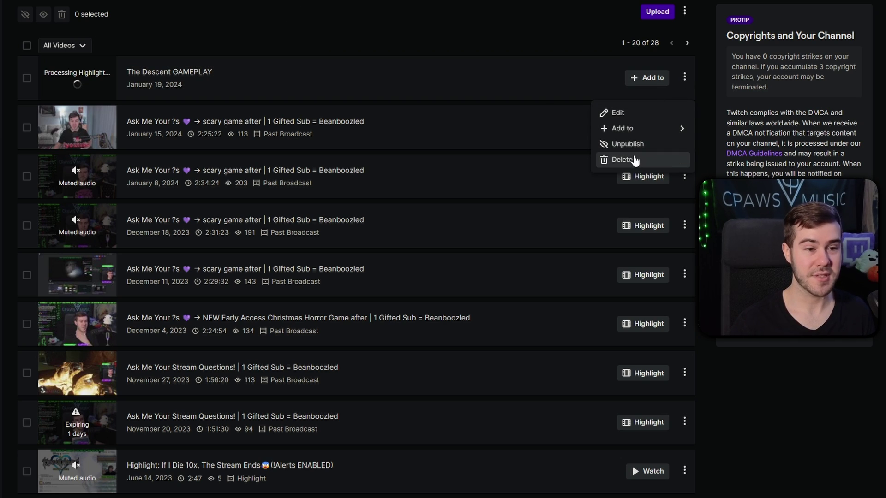
click(684, 82)
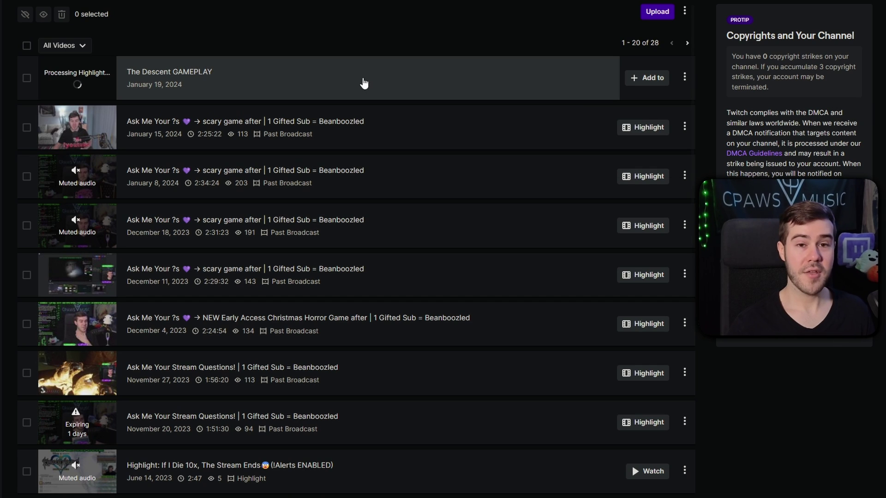
scroll(302, 132, down, 3)
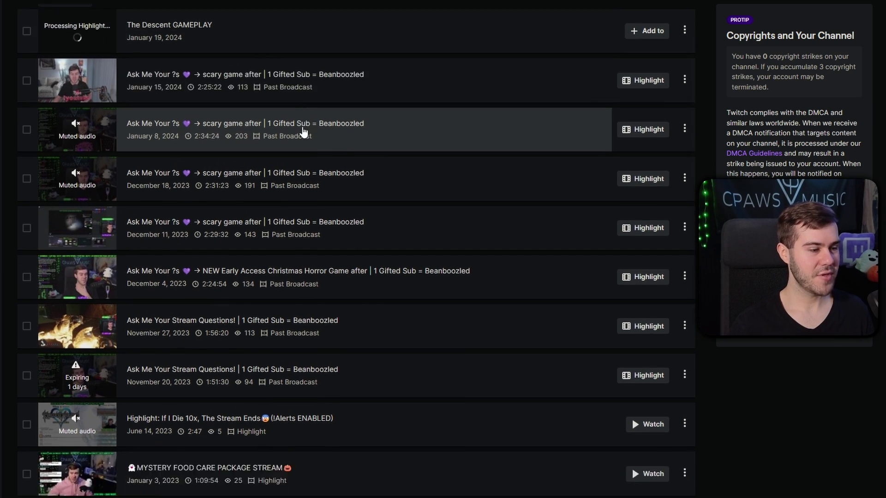
scroll(302, 133, down, 2)
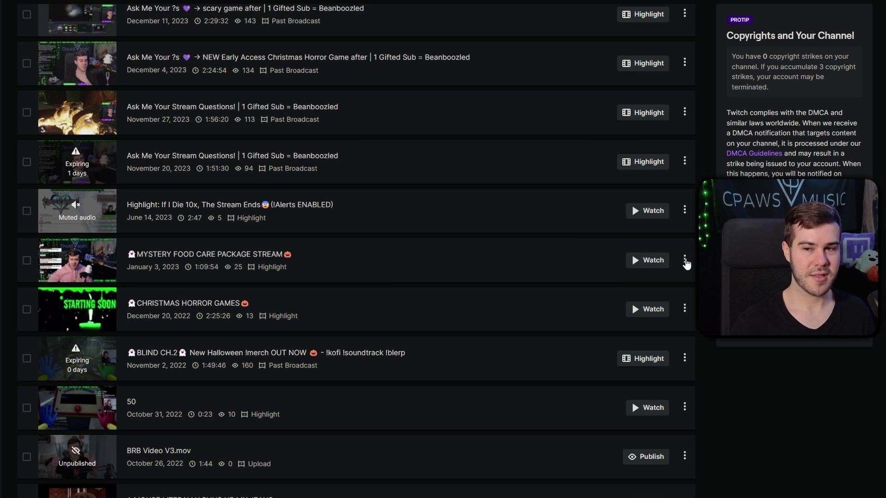
click(685, 260)
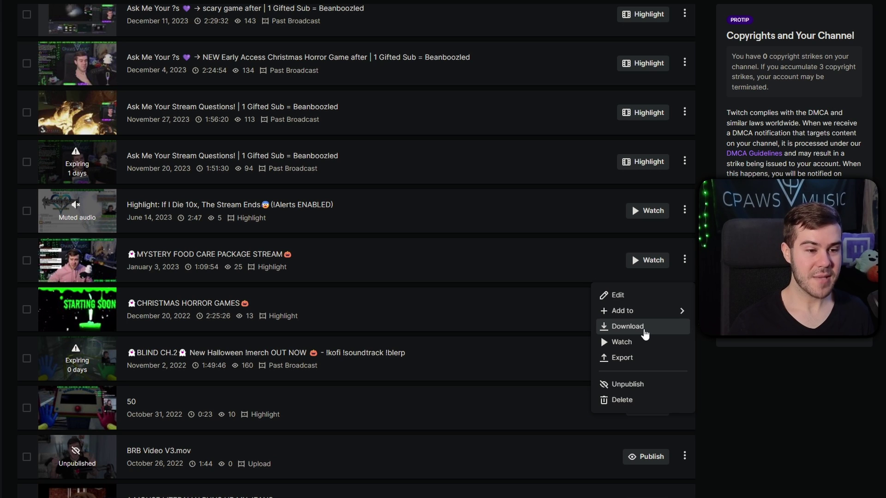
click(641, 364)
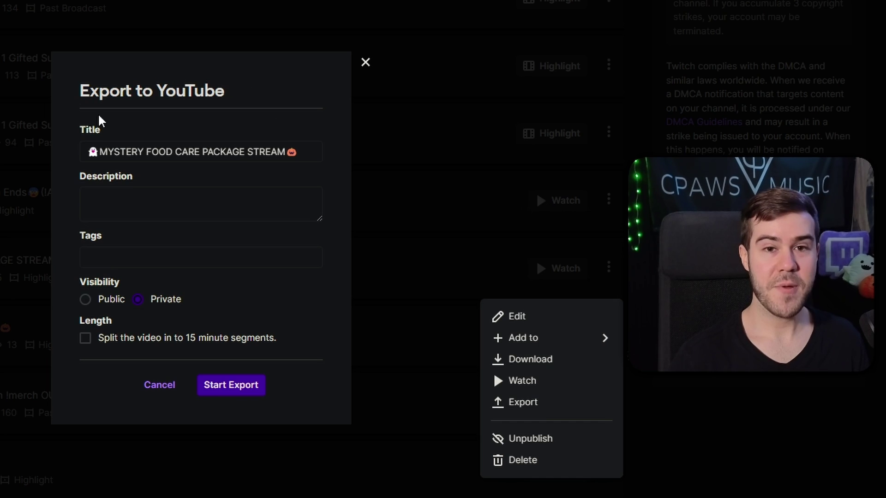
drag(80, 91, 219, 92)
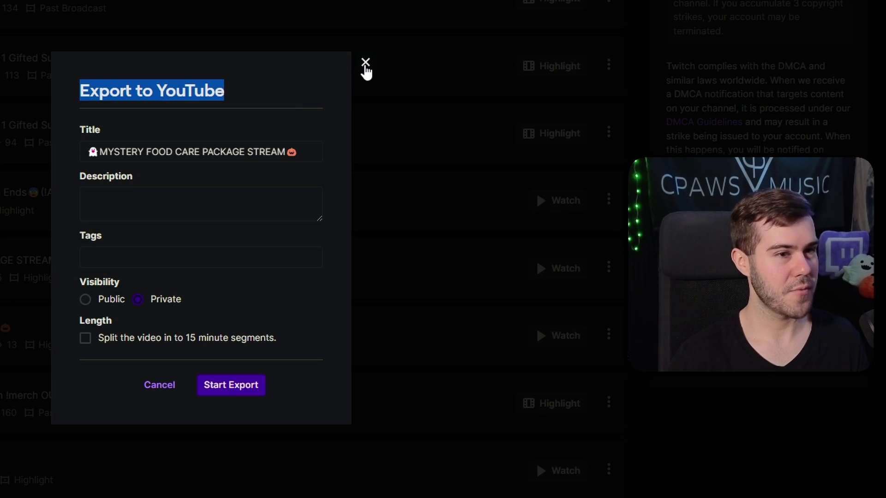
click(365, 64)
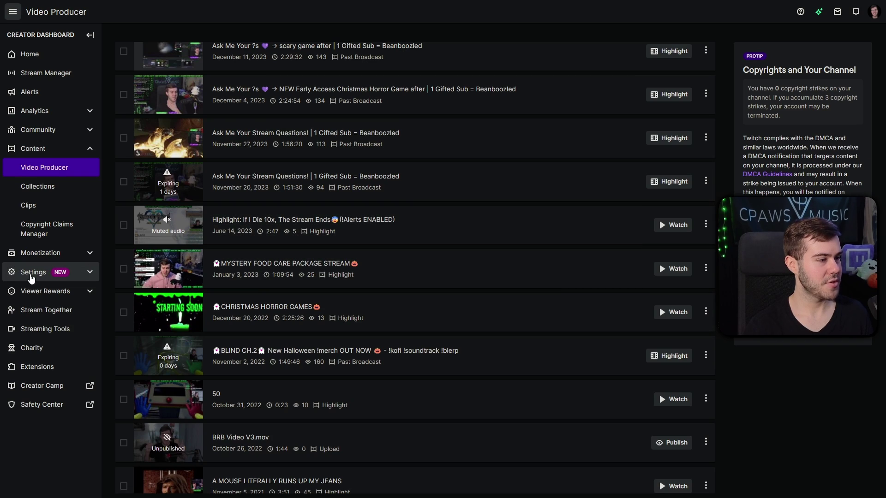
- Review the YouTube account link on the Connections page of Account Settings
click(871, 16)
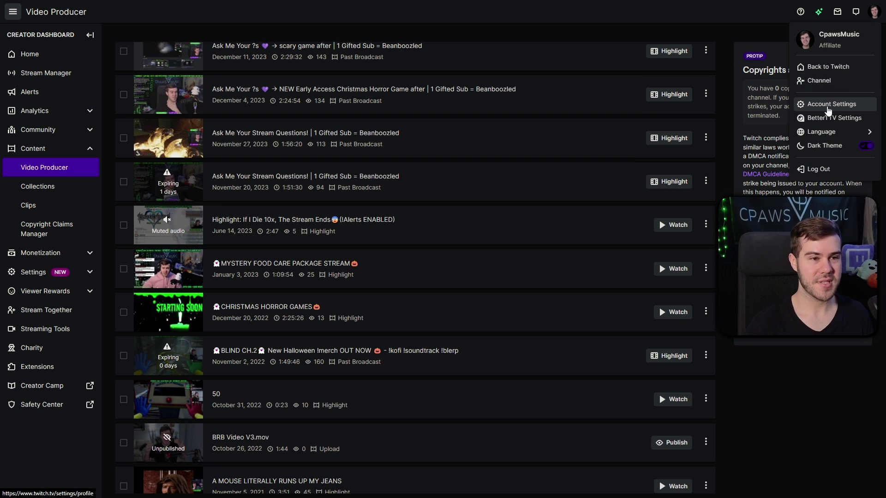
click(826, 105)
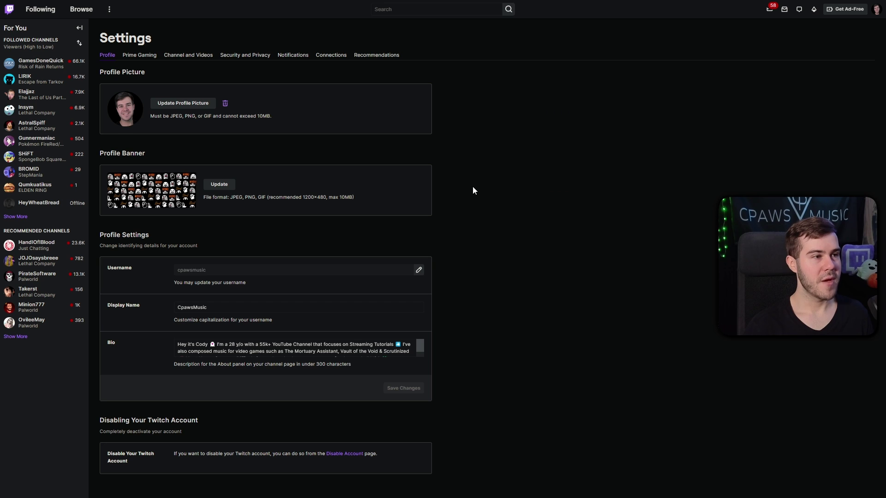
click(332, 56)
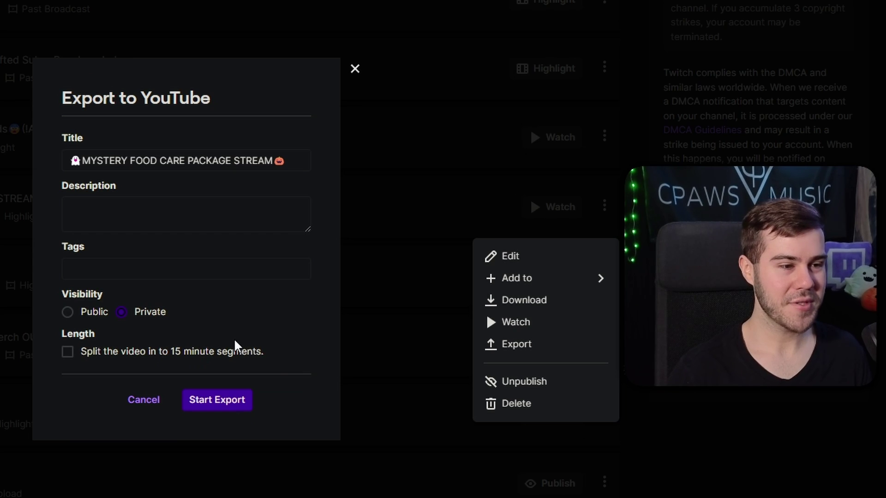
mouse_move(126, 358)
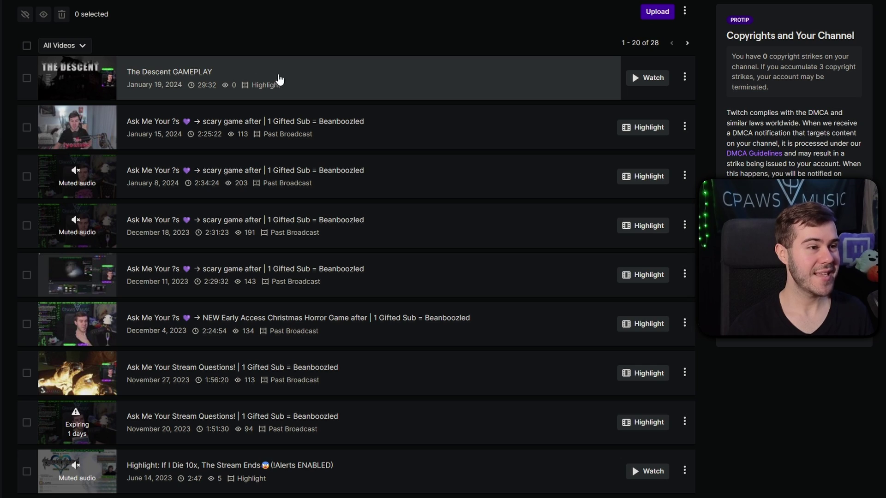
- Add The Descent GAMEPLAY highlight to a newly created 'Horror Games' collection
click(685, 77)
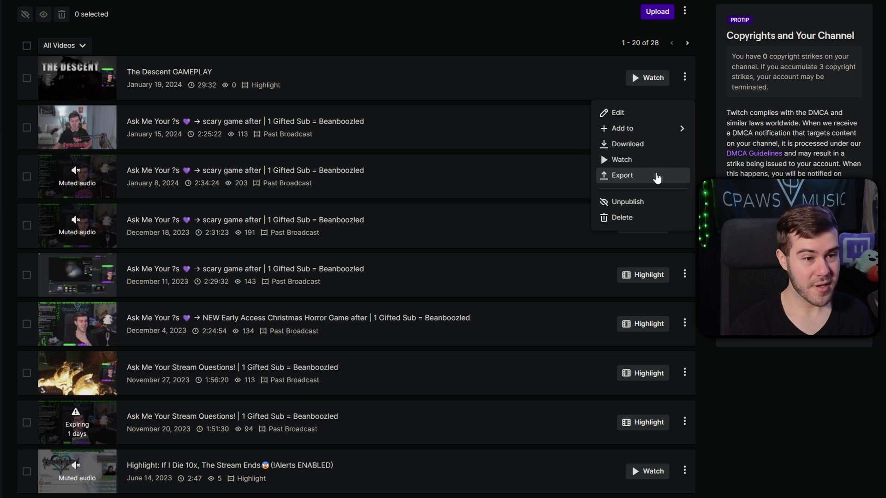
click(640, 133)
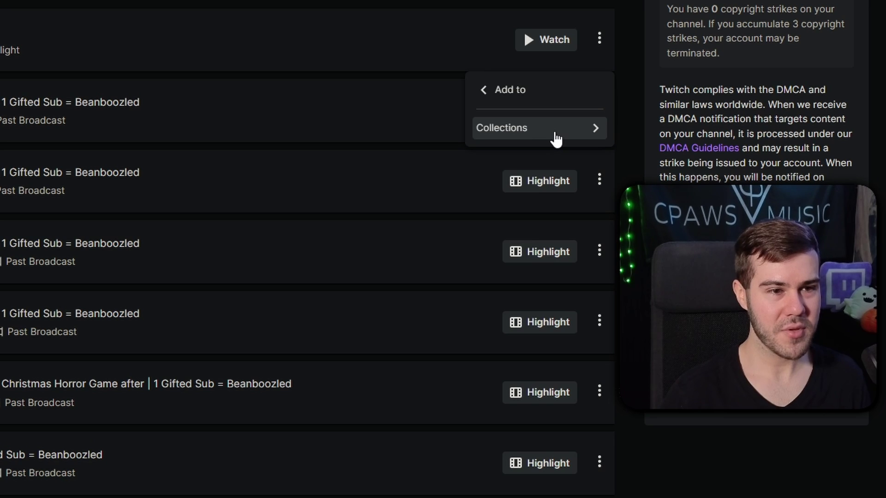
click(556, 134)
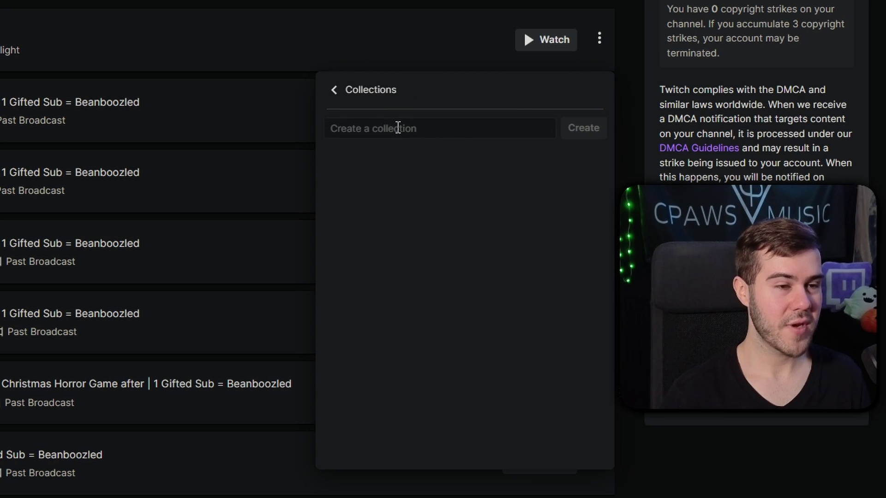
click(401, 129)
text(Horror)
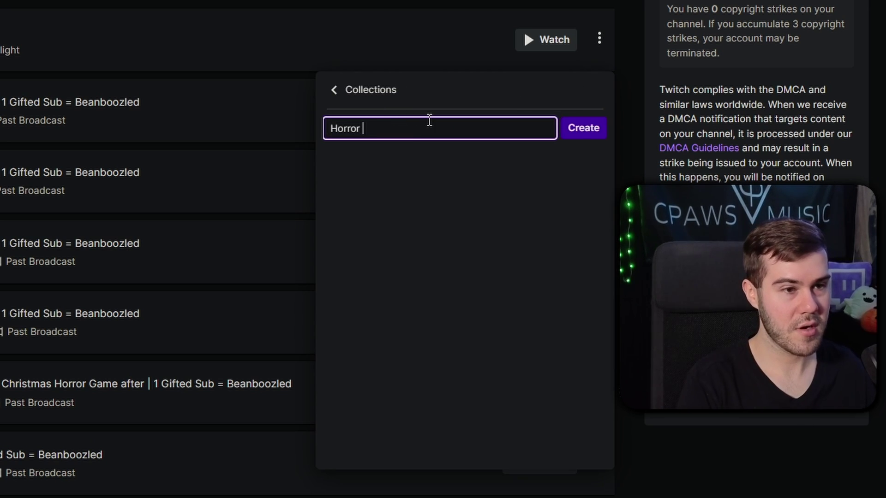
text( Games)
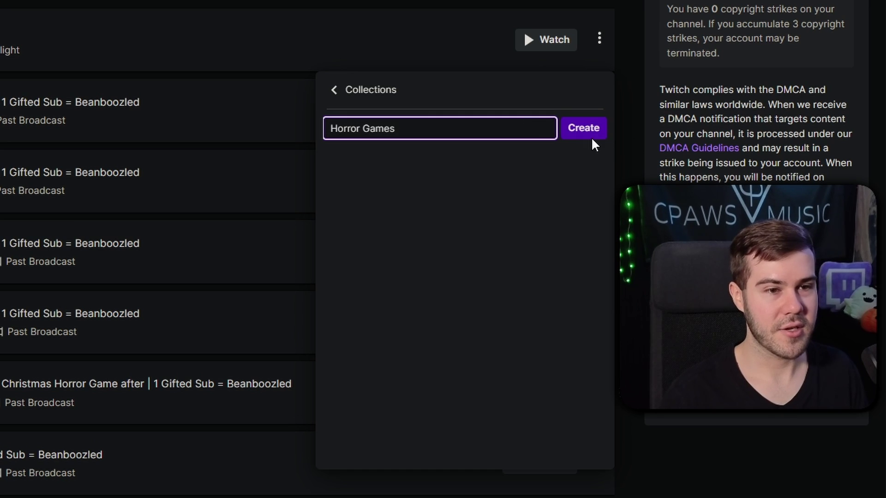
click(588, 135)
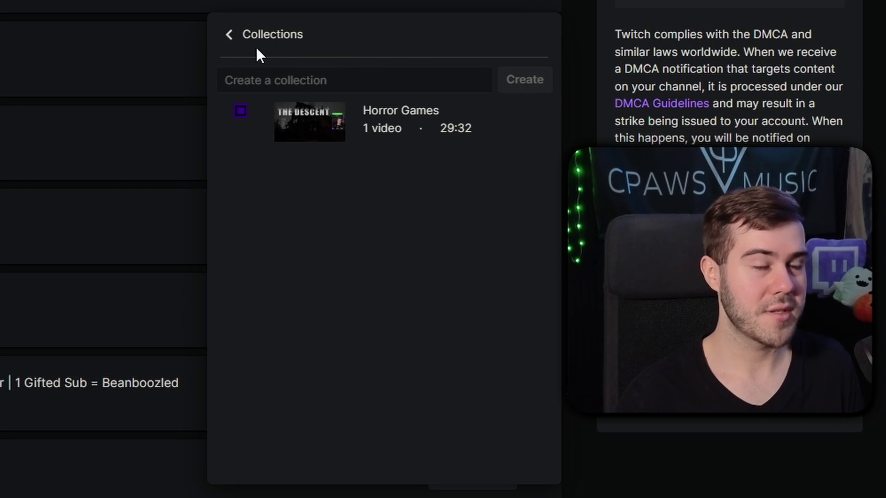
click(237, 42)
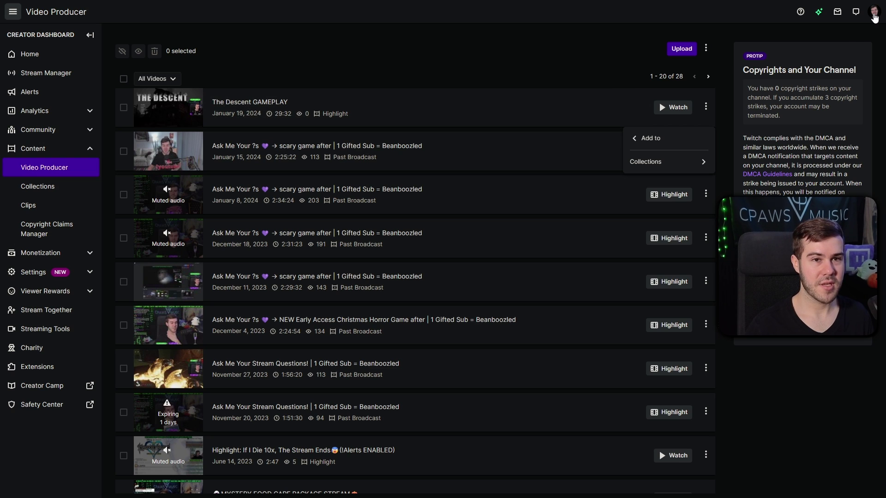
click(874, 15)
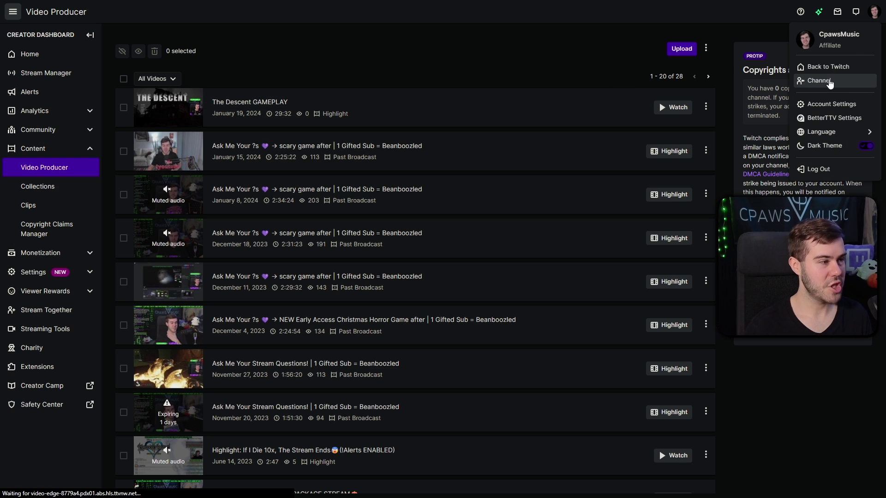
- Show the channel's Videos page and scroll down to the Horror Games collection row
click(829, 82)
click(215, 273)
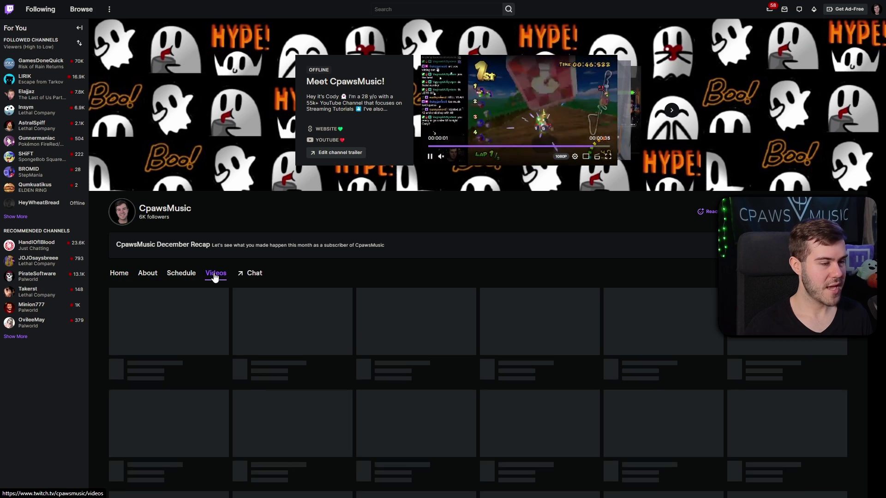
scroll(381, 237, down, 3)
scroll(381, 237, down, 2)
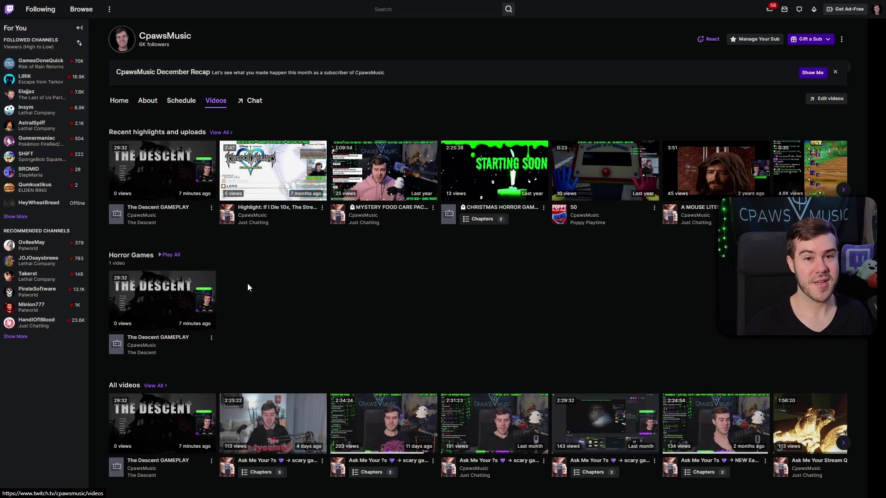
scroll(253, 279, down, 1)
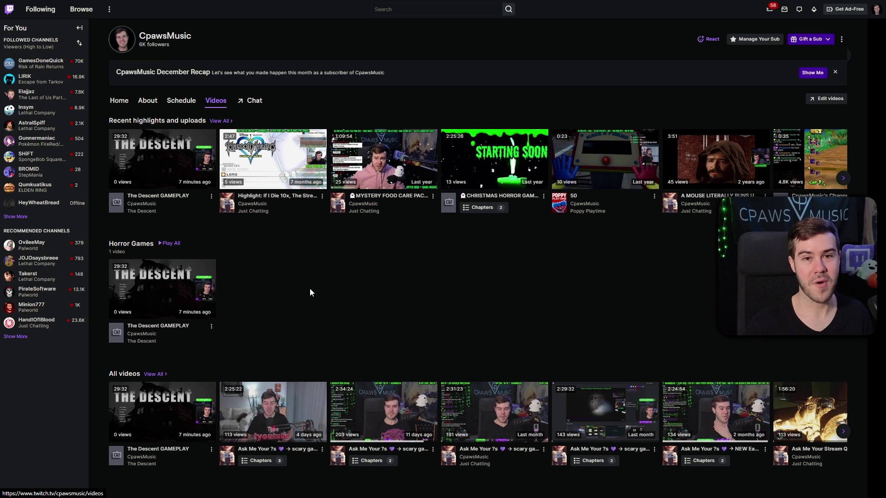